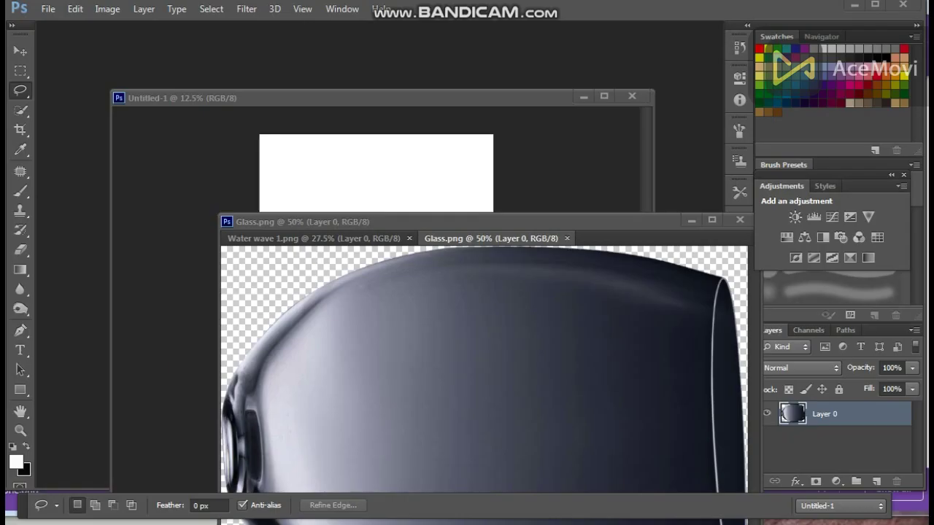
Clear the stray selection, bring the blank Untitled-1 document forward with the Move tool active, and turn its canvas to landscape
drag(359, 247, 378, 307)
key(ctrl+d)
key(v)
click(375, 172)
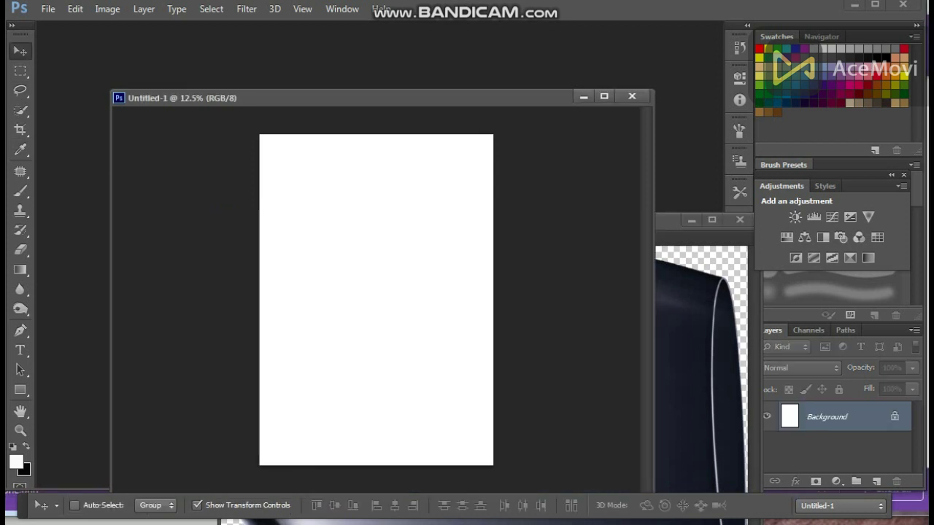
Copy the glass from Glass.png onto the blank Untitled-1 canvas and minimize the source window
click(695, 336)
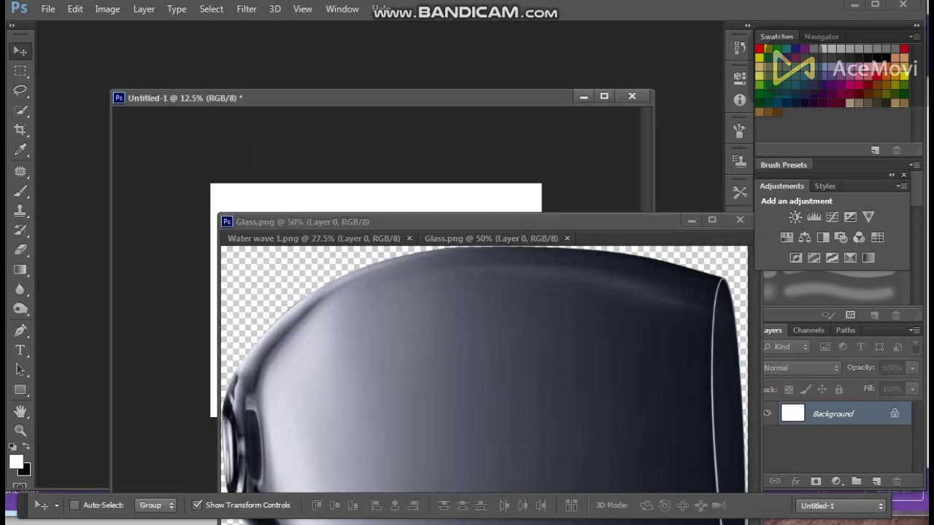
drag(369, 343, 310, 248)
click(674, 221)
click(692, 219)
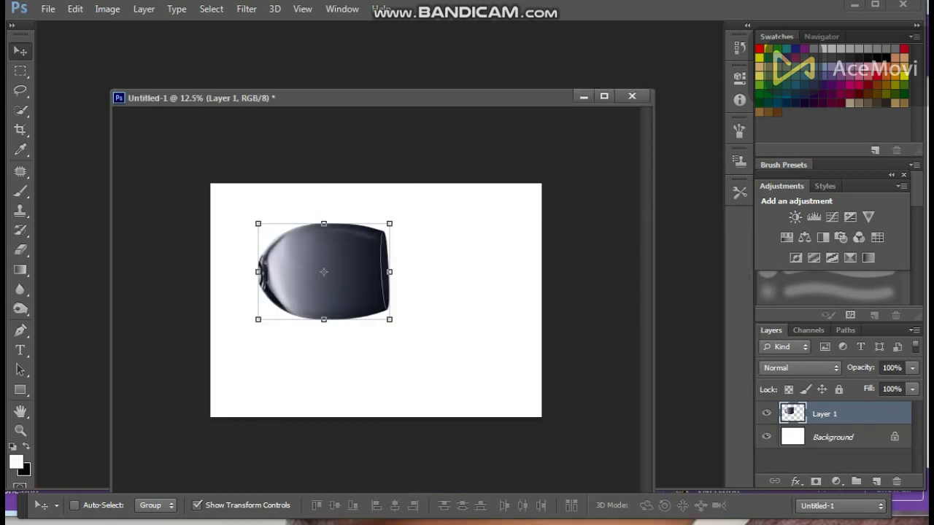
Move the glass toward the canvas's upper-left corner, enlarge it, and tilt it slightly clockwise with Free Transform
scroll(309, 260, up, 2)
drag(310, 260, 271, 221)
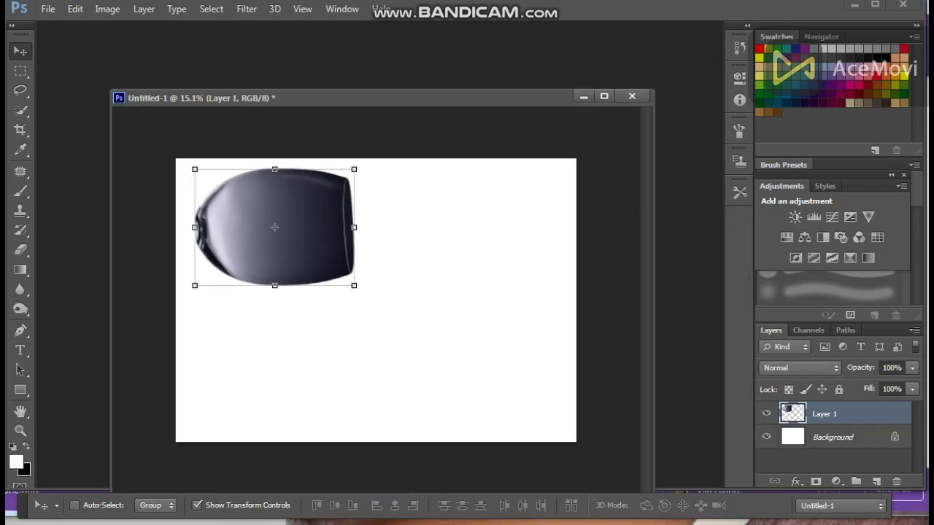
drag(354, 285, 394, 371)
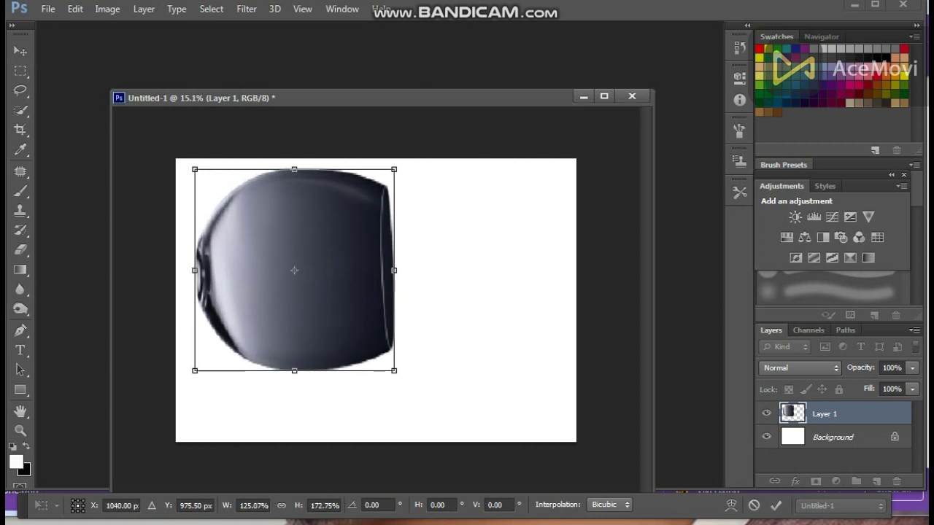
drag(394, 169, 432, 210)
drag(464, 238, 472, 268)
key(Return)
key(Return)
Refine the glass's position and proportions in the canvas's left half, reducing its height to about 4.5 in
mouse_move(323, 231)
mouse_down()
mouse_move(319, 238)
mouse_move(320, 214)
mouse_up()
drag(200, 215, 201, 208)
drag(345, 272, 342, 283)
drag(475, 308, 433, 310)
drag(362, 282, 355, 265)
drag(478, 294, 415, 286)
key(Return)
key(Return)
drag(304, 202, 304, 215)
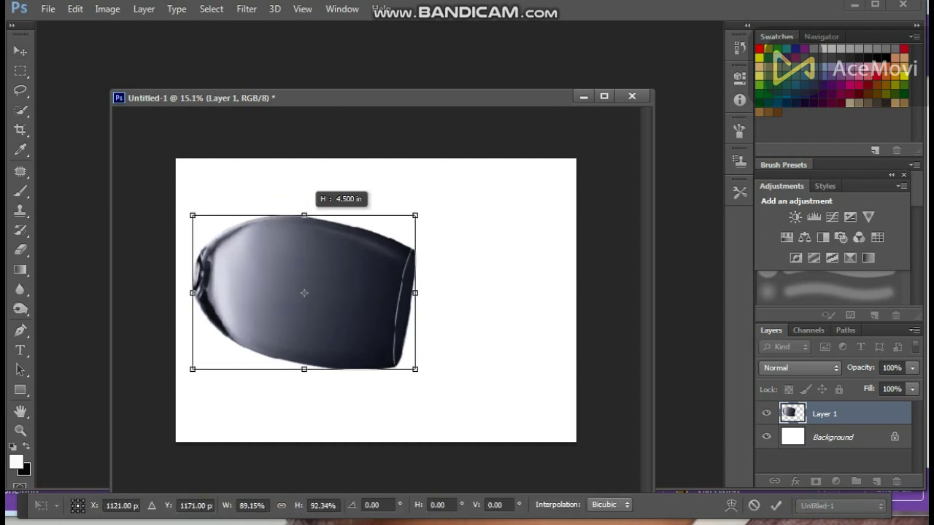
key(Return)
Enlarge the Untitled-1 document window and add a layer mask to the glass layer with the Brush tool active
click(604, 96)
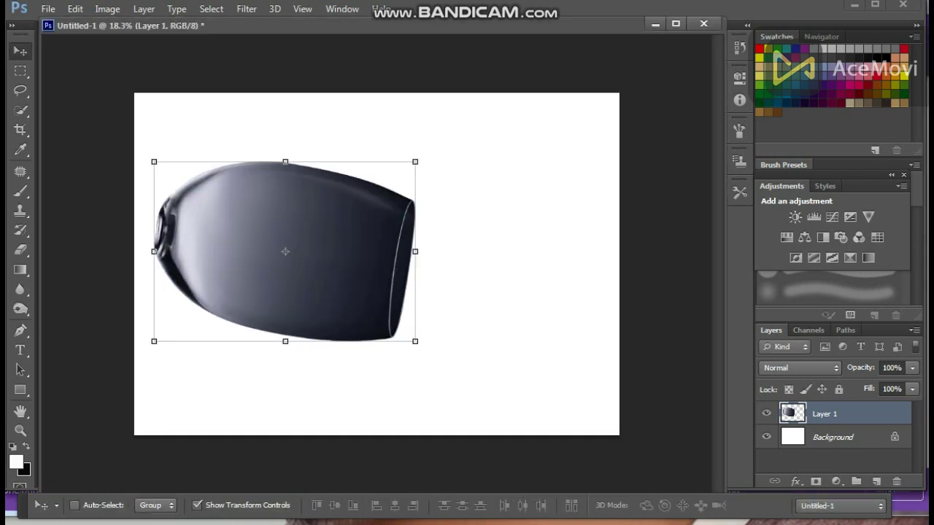
click(20, 191)
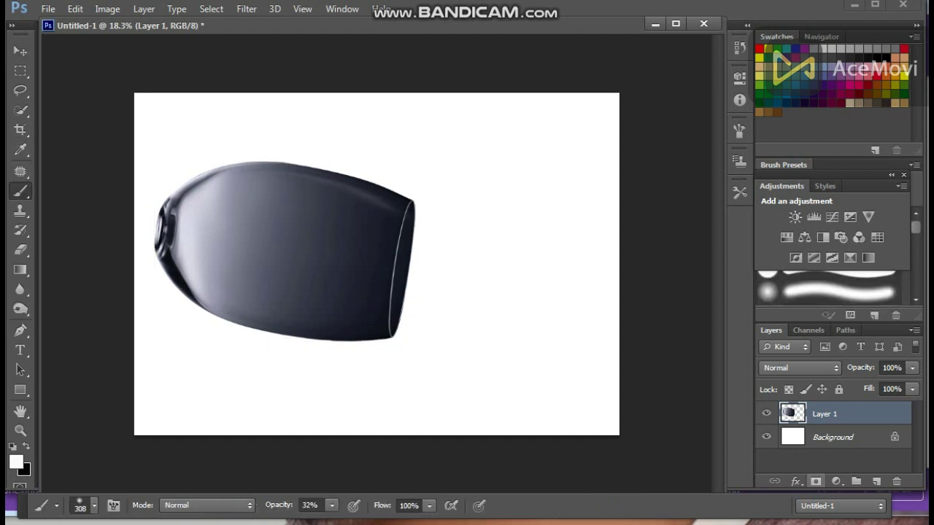
click(816, 482)
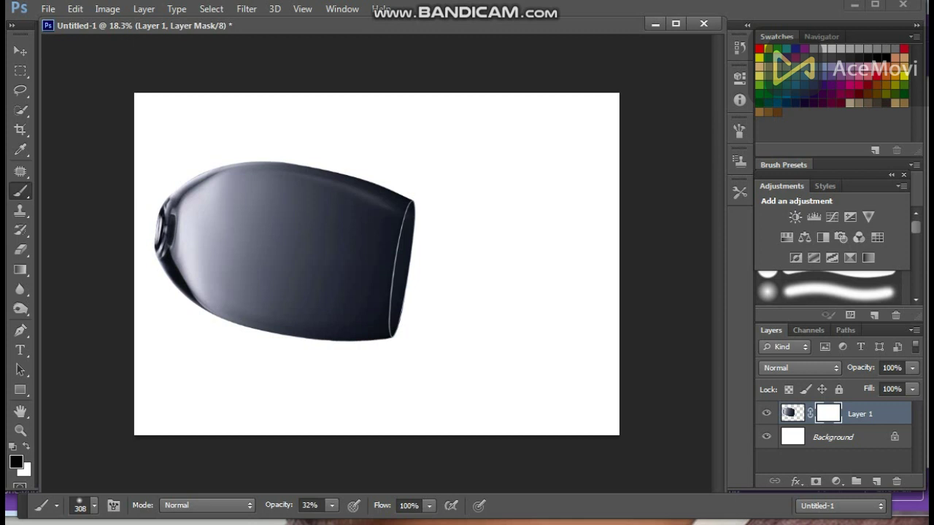
Paint the glass layer's mask with a soft black brush at 32% opacity to make the glass interior translucent, keeping its edges dark
mouse_move(238, 204)
mouse_down()
mouse_move(322, 208)
mouse_move(333, 222)
mouse_move(270, 248)
mouse_move(287, 252)
mouse_up()
mouse_move(234, 230)
mouse_down()
mouse_move(211, 266)
mouse_move(343, 284)
mouse_move(372, 219)
mouse_move(314, 277)
mouse_up()
mouse_move(256, 272)
mouse_down()
mouse_move(314, 249)
mouse_move(324, 219)
mouse_move(244, 179)
mouse_move(365, 198)
mouse_move(387, 266)
mouse_move(357, 310)
mouse_move(263, 318)
mouse_move(343, 321)
mouse_move(373, 308)
mouse_up()
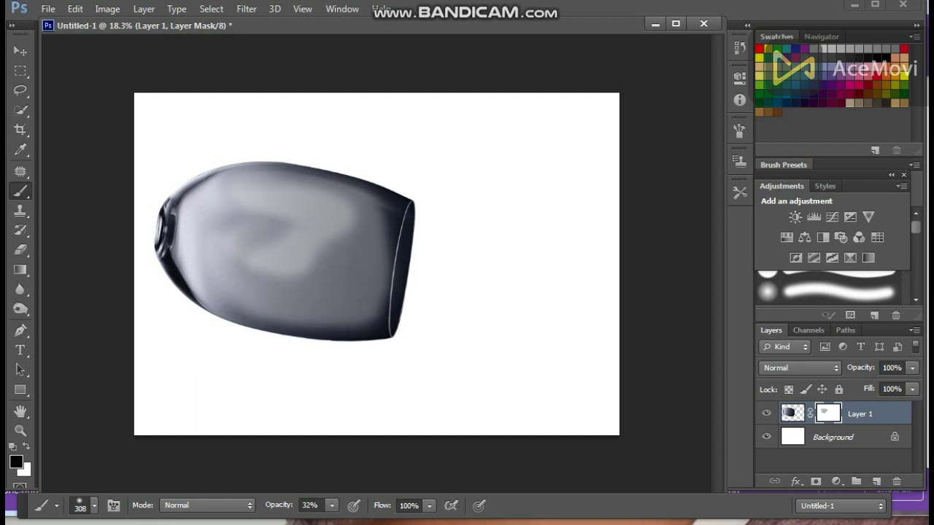
mouse_move(319, 277)
mouse_down()
mouse_move(235, 252)
mouse_move(245, 217)
mouse_move(221, 219)
mouse_move(251, 183)
mouse_move(305, 180)
mouse_move(339, 191)
mouse_move(303, 242)
mouse_move(368, 237)
mouse_move(363, 297)
mouse_move(237, 293)
mouse_up()
mouse_move(299, 222)
mouse_down()
mouse_move(210, 226)
mouse_move(219, 270)
mouse_move(251, 288)
mouse_move(310, 288)
mouse_move(343, 234)
mouse_move(372, 212)
mouse_move(361, 280)
mouse_move(324, 303)
mouse_move(373, 288)
mouse_move(248, 310)
mouse_move(314, 200)
mouse_move(299, 182)
mouse_move(350, 186)
mouse_move(271, 245)
mouse_up()
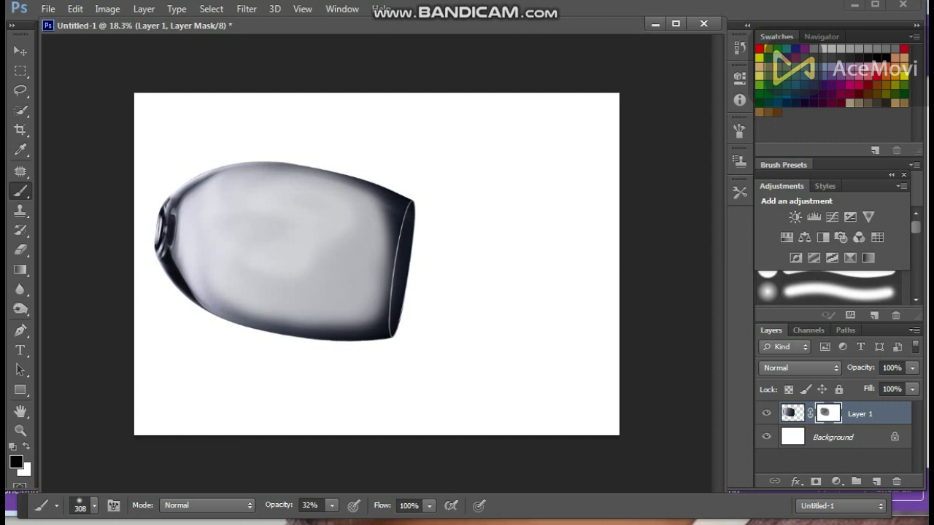
mouse_move(347, 240)
mouse_down()
mouse_move(292, 270)
mouse_move(252, 223)
mouse_move(245, 183)
mouse_move(211, 241)
mouse_up()
mouse_move(230, 283)
mouse_down()
mouse_move(220, 299)
mouse_move(298, 234)
mouse_up()
mouse_move(290, 293)
mouse_down()
mouse_move(303, 306)
mouse_move(362, 264)
mouse_up()
drag(362, 223, 381, 252)
drag(390, 217, 272, 191)
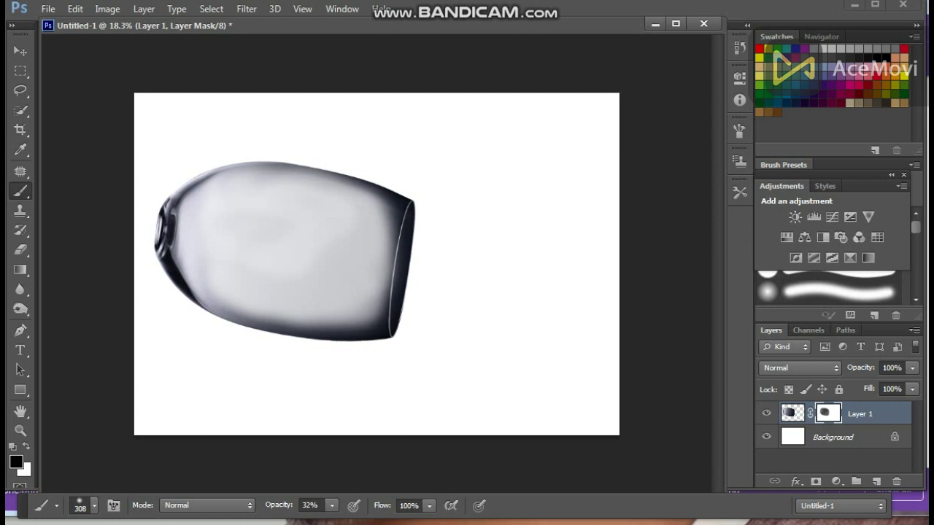
mouse_move(329, 309)
mouse_down()
mouse_move(252, 301)
mouse_move(210, 263)
mouse_up()
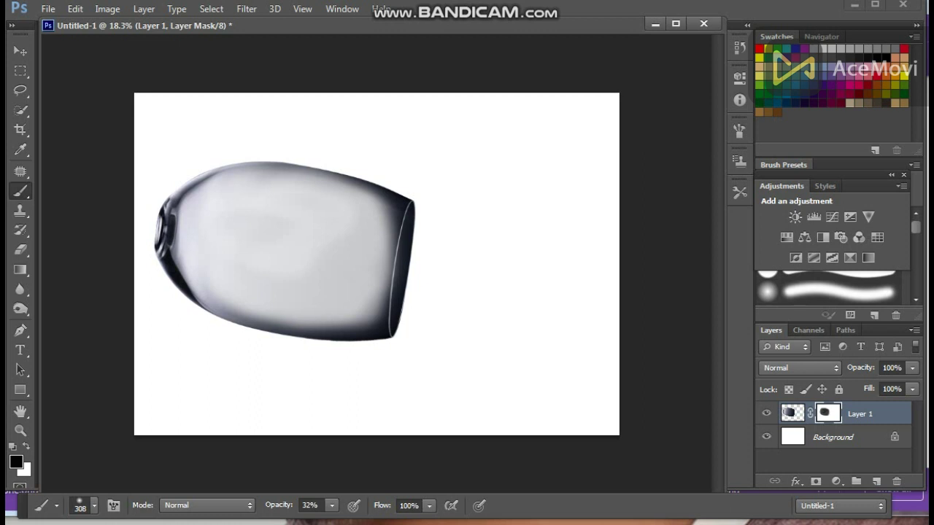
Open the Water wave 1 image from the Desktop and float its window alongside the glass document
drag(380, 26, 357, 41)
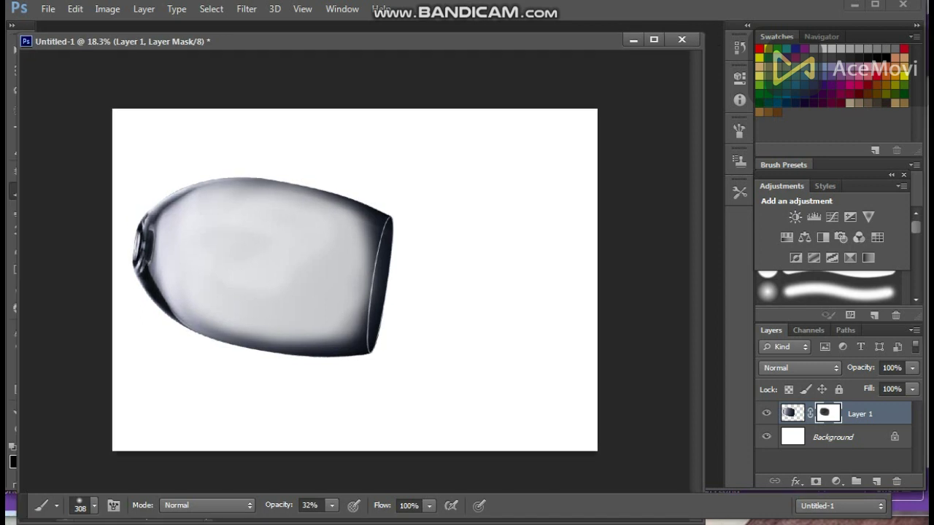
key(ctrl+o)
click(612, 228)
click(642, 406)
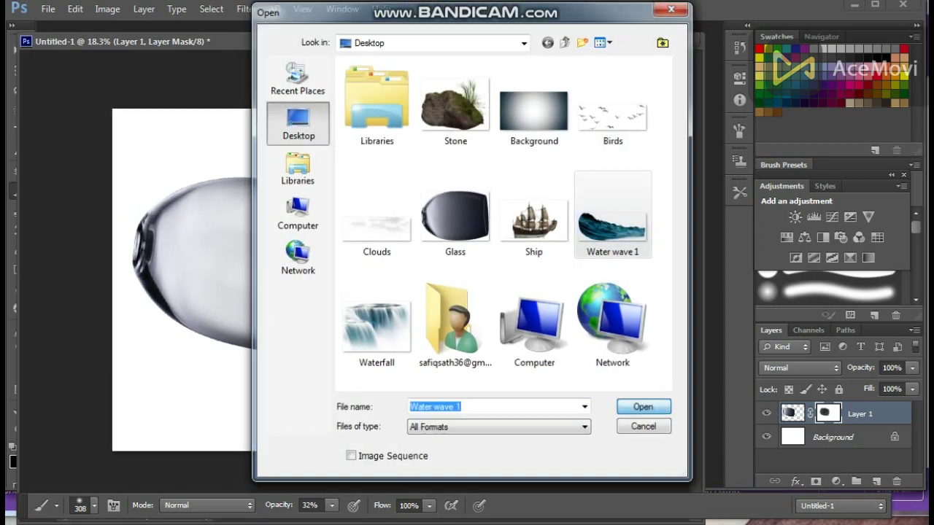
drag(312, 58, 389, 114)
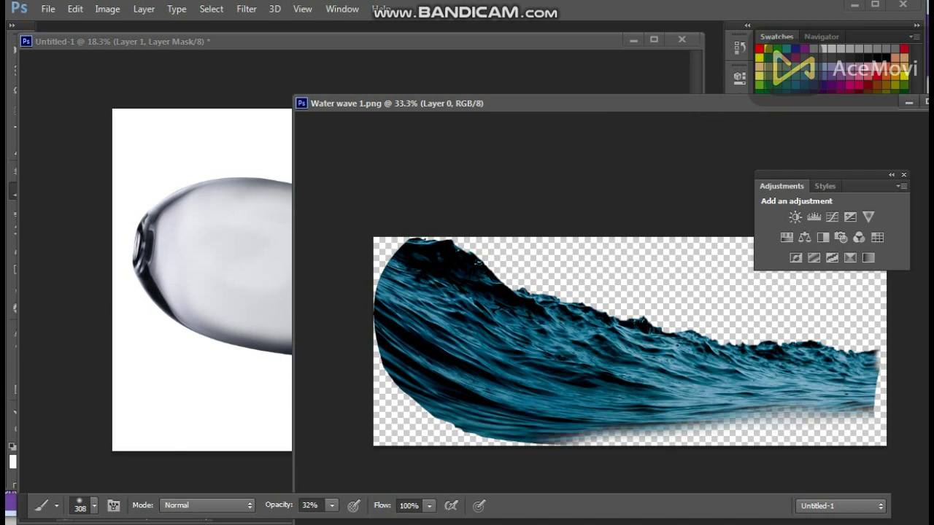
drag(375, 42, 395, 42)
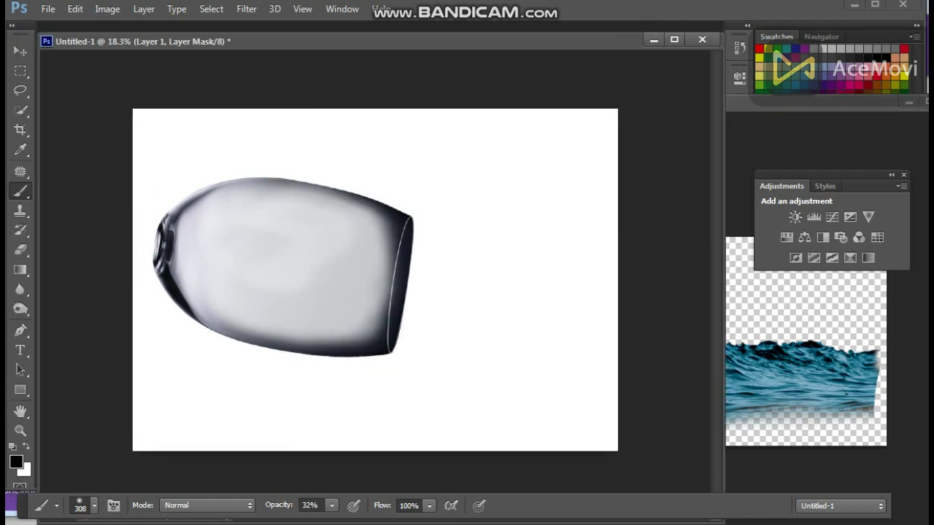
Copy the water wave into the Untitled-1 document over the glass and close the wave image
click(795, 104)
click(20, 51)
drag(469, 329, 243, 262)
drag(796, 104, 461, 153)
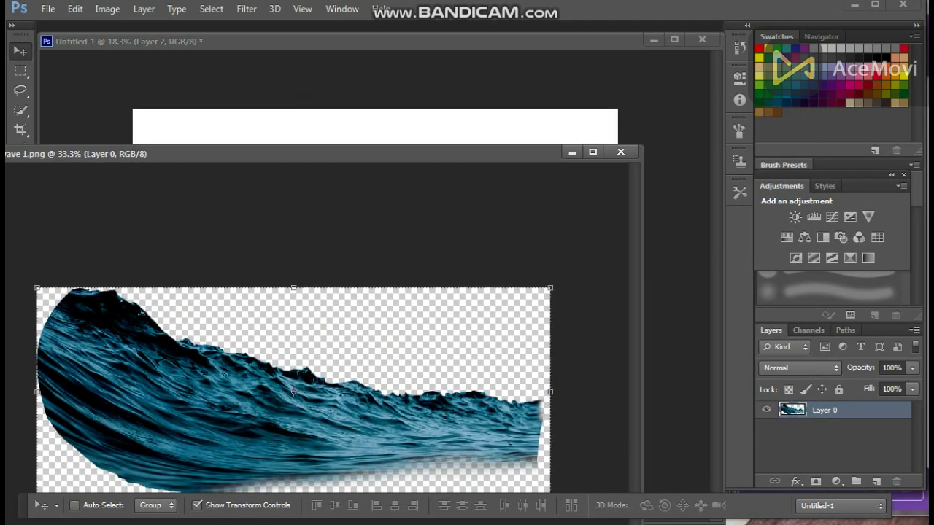
click(625, 152)
drag(335, 281, 332, 281)
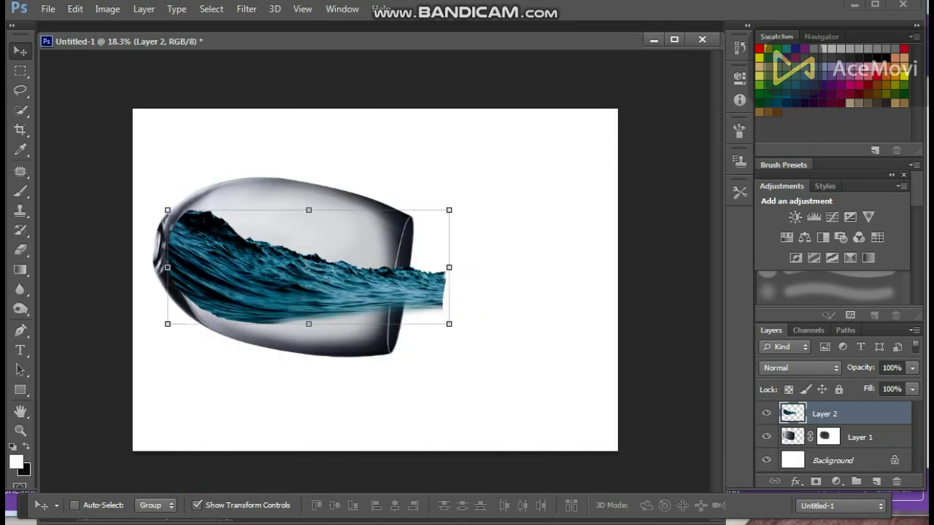
Rotate the wave about 6.65° clockwise to follow the glass, and stretch it past the rim almost to the canvas's right edge
key(ctrl+t)
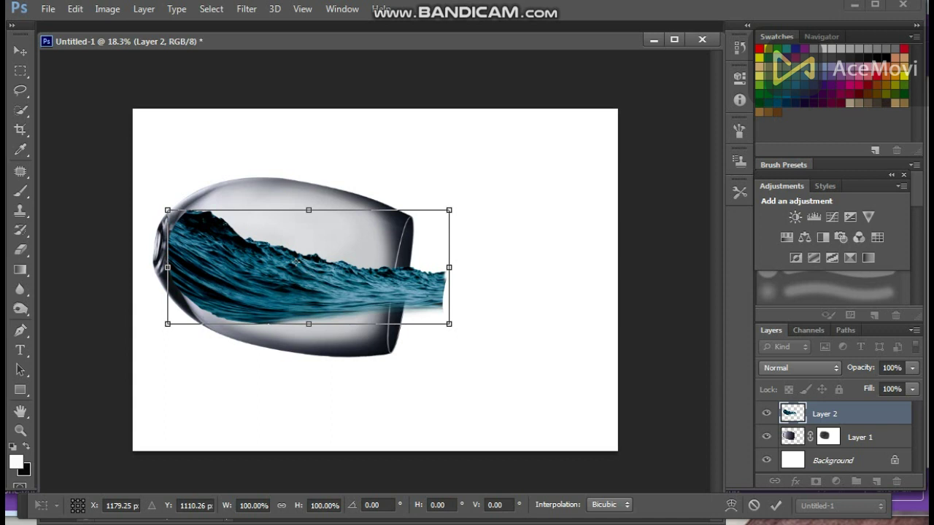
key(Return)
key(ctrl+t)
drag(490, 301, 487, 320)
mouse_move(340, 283)
mouse_down()
mouse_move(297, 286)
mouse_move(331, 268)
mouse_move(331, 284)
mouse_up()
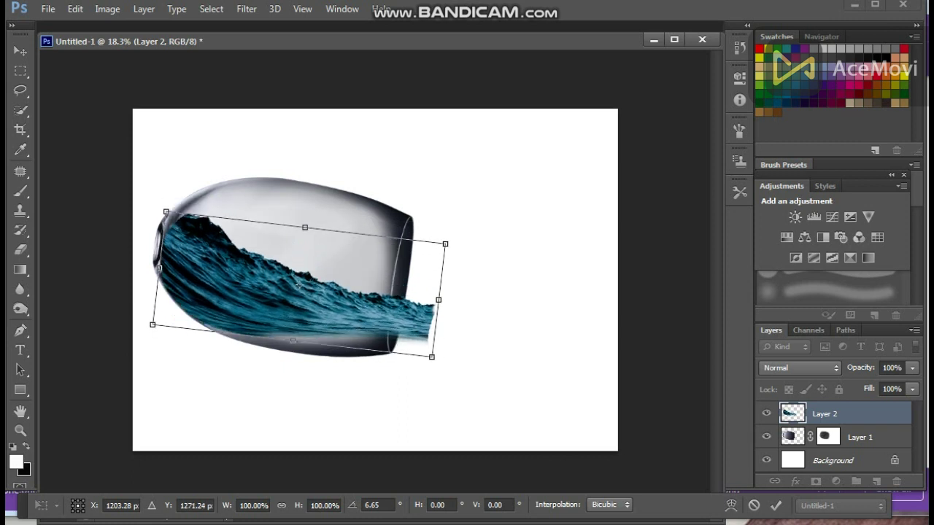
drag(439, 299, 603, 319)
key(Return)
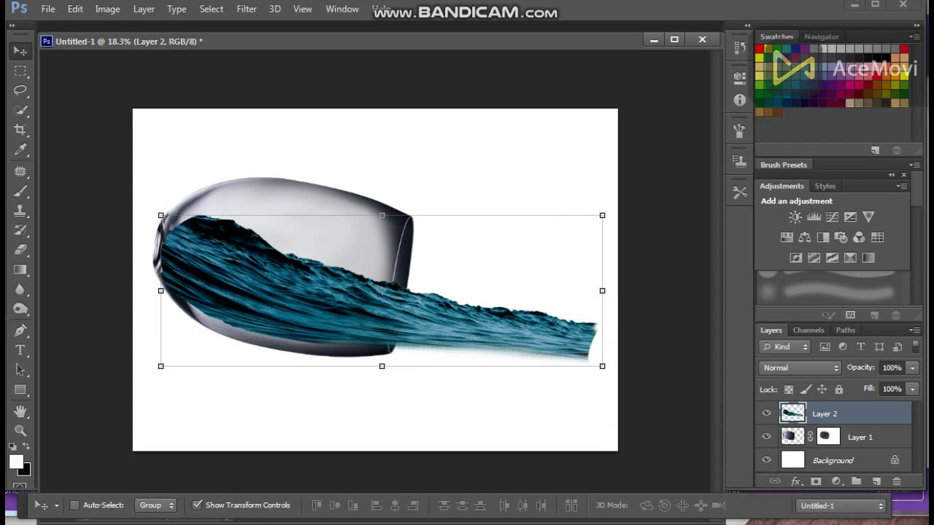
Convert the wave layer to a Smart Object and warp its lower-left part downward to fill the bottom of the glass
right_click(853, 414)
click(569, 132)
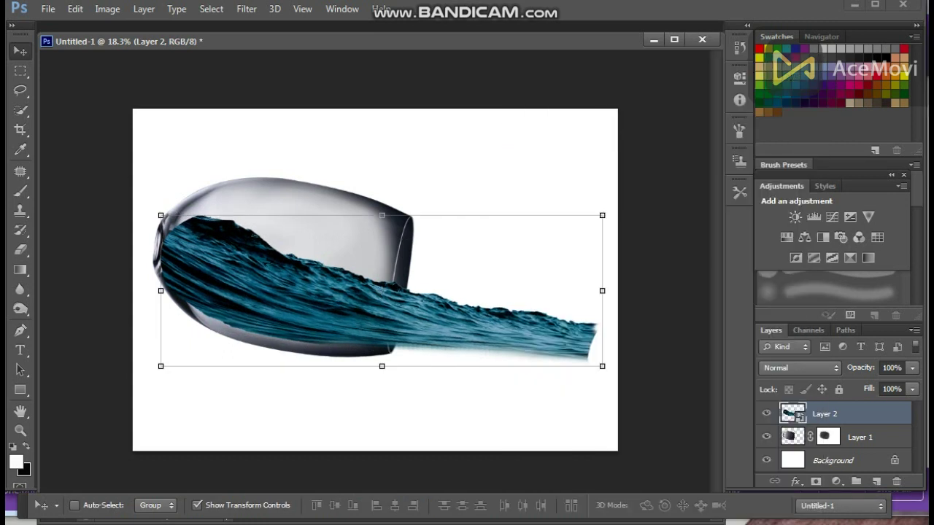
click(76, 9)
mouse_move(125, 267)
click(328, 360)
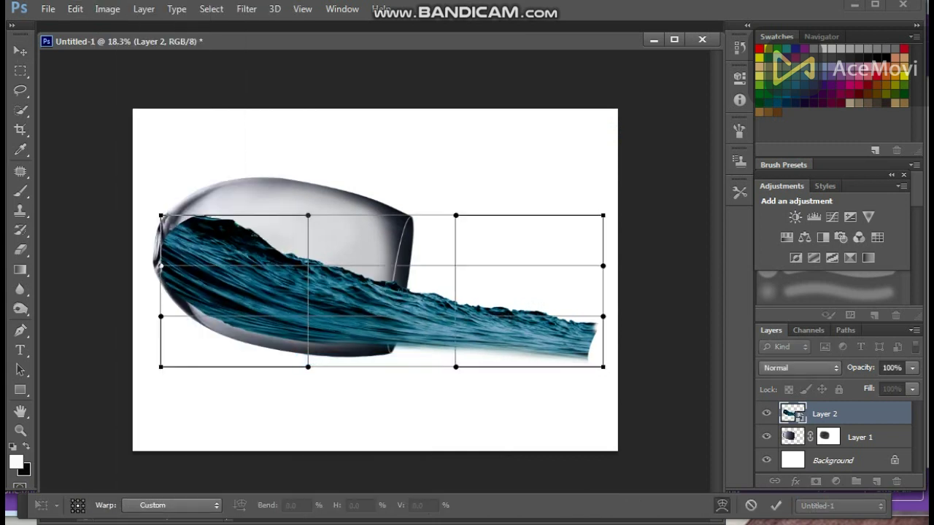
drag(308, 366, 300, 401)
drag(161, 316, 155, 340)
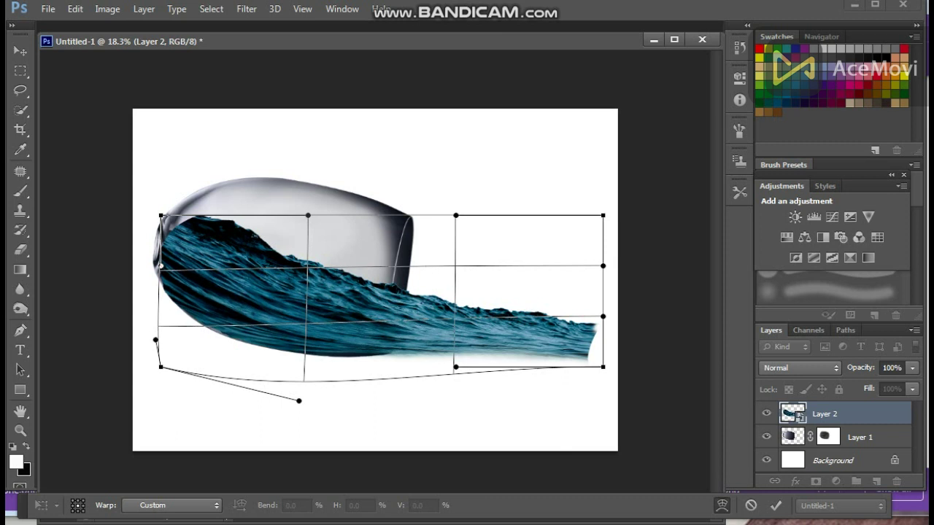
Warp the wave's left and upper edges outward to the glass's contour, curve its lower edge slightly, and apply the warp
drag(160, 216, 151, 195)
drag(160, 265, 156, 267)
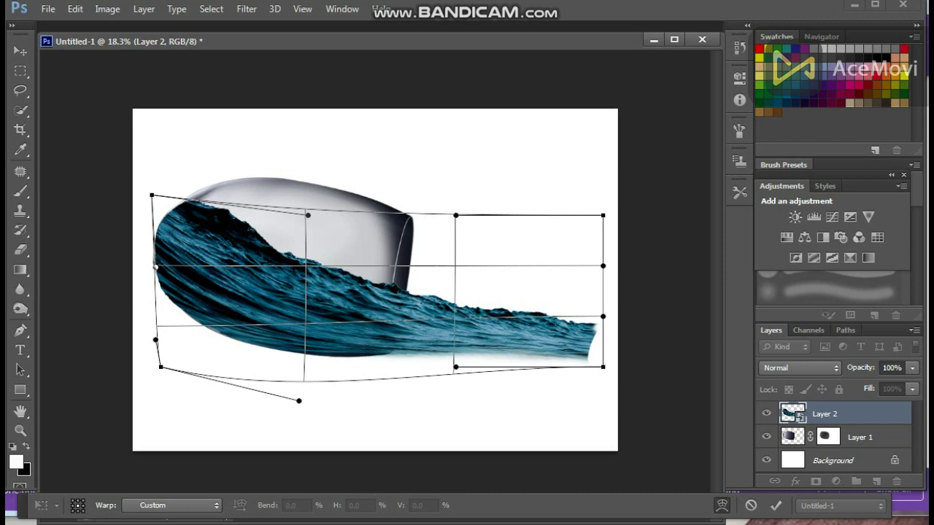
drag(308, 215, 313, 191)
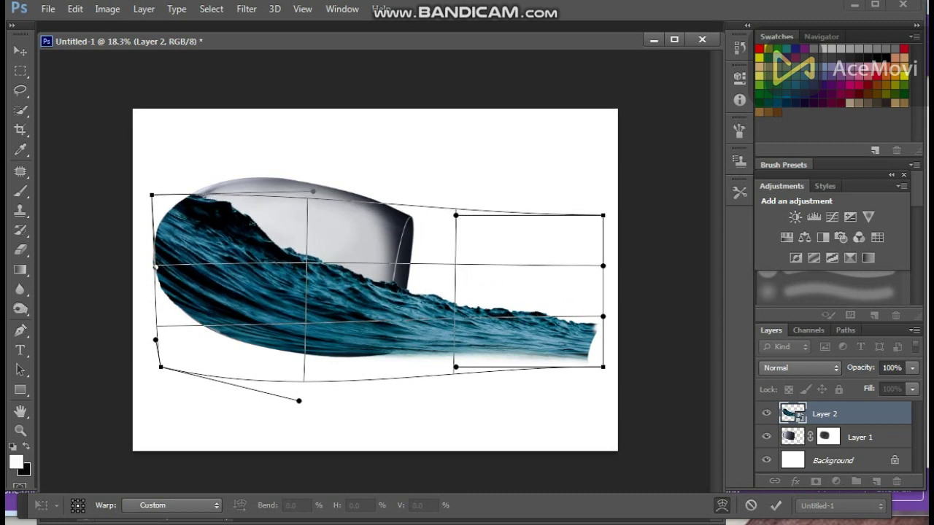
drag(456, 215, 497, 141)
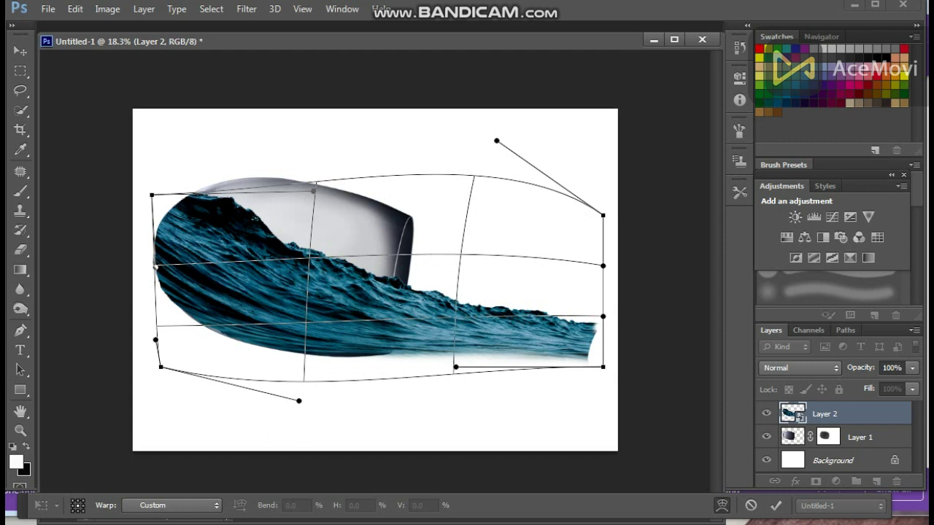
drag(456, 367, 454, 378)
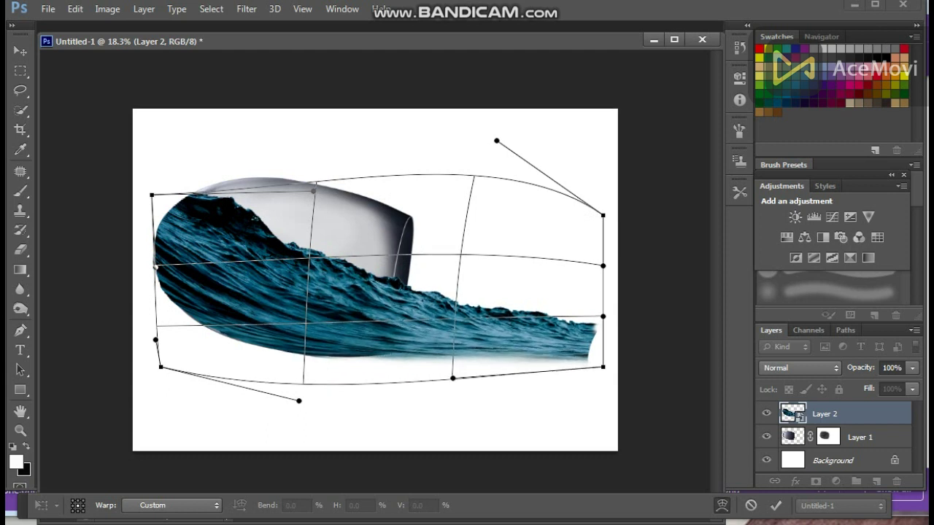
key(Return)
key(Return)
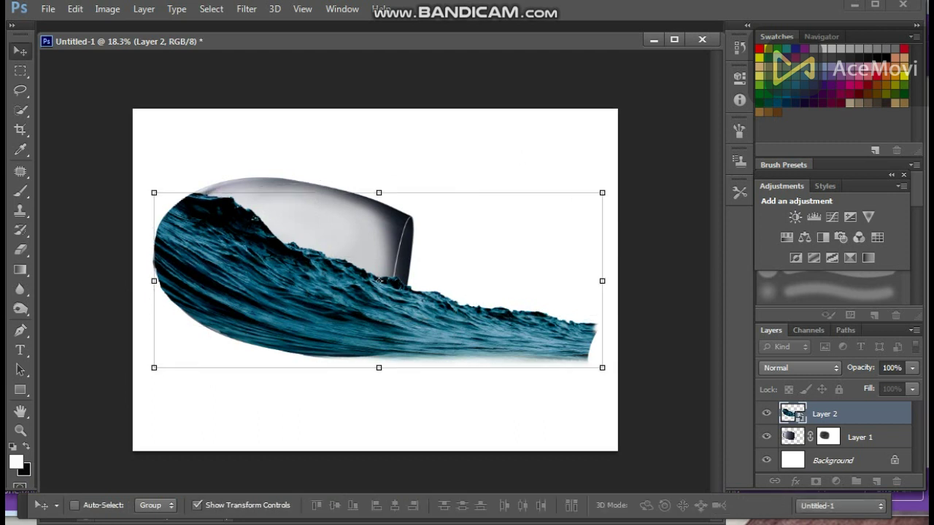
Try to delete a lassoed area around the wave's right tip with a 4-pixel feather, and deselect it
click(20, 90)
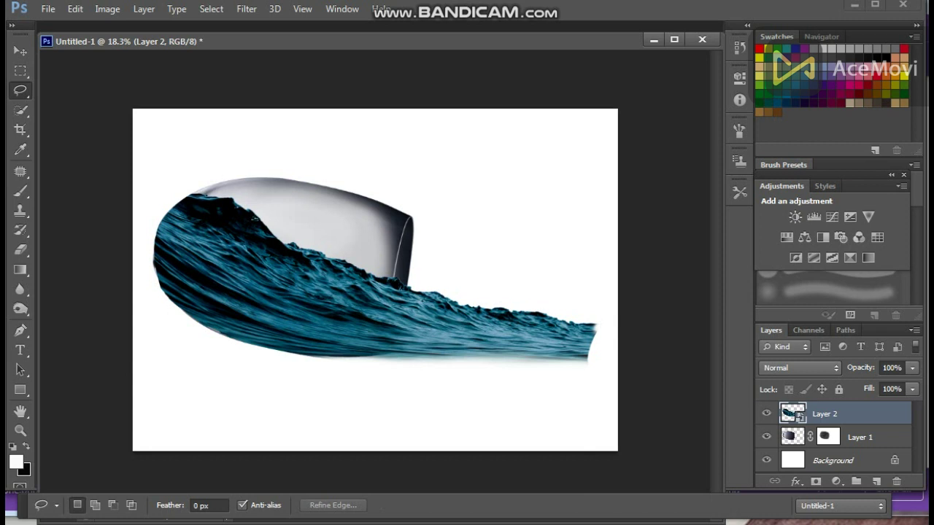
drag(582, 383, 607, 336)
right_click(593, 347)
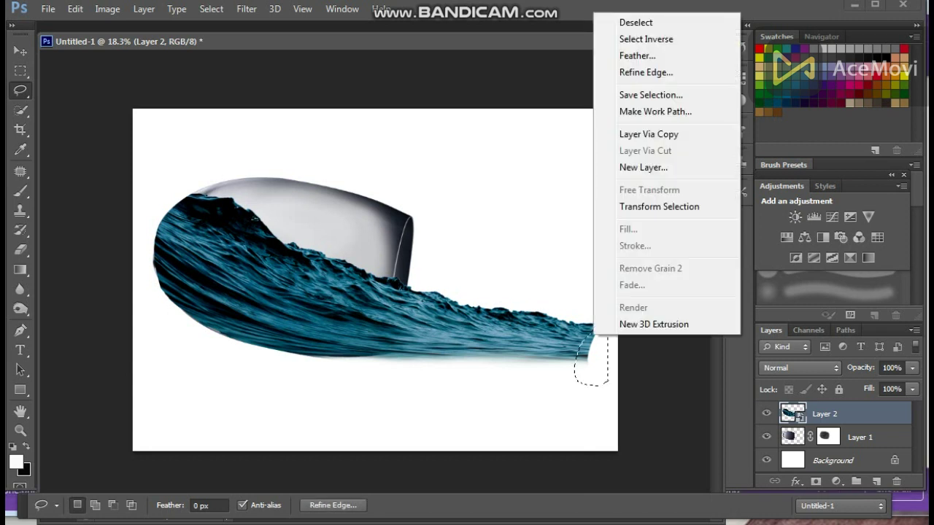
click(638, 56)
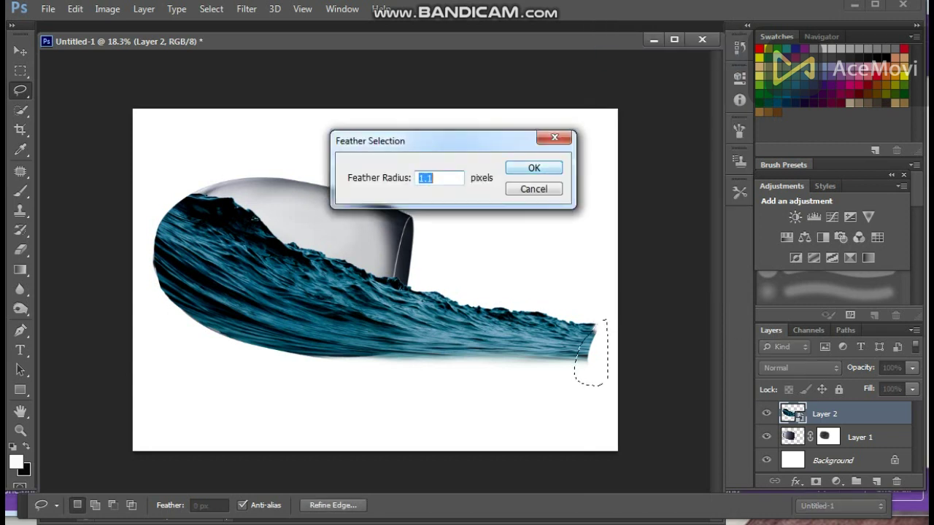
text(4)
key(Return)
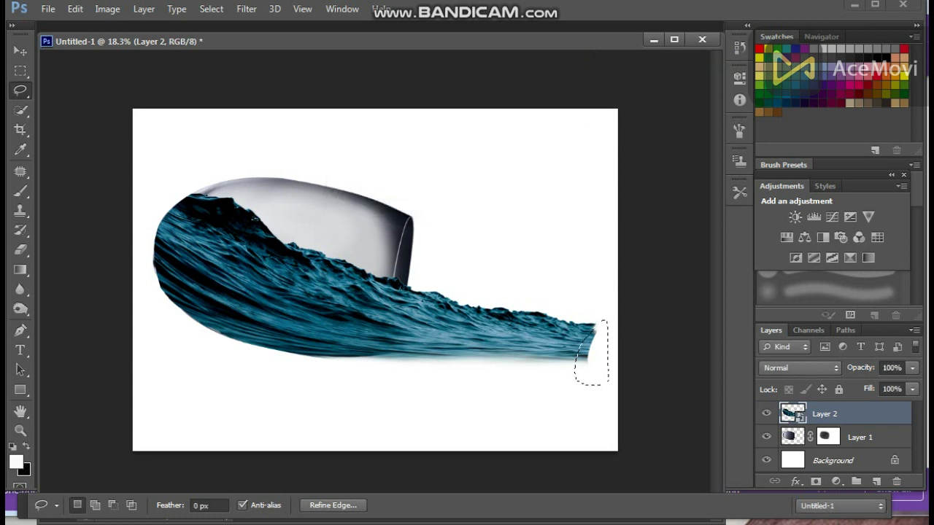
key(Delete)
key(Return)
key(ctrl+d)
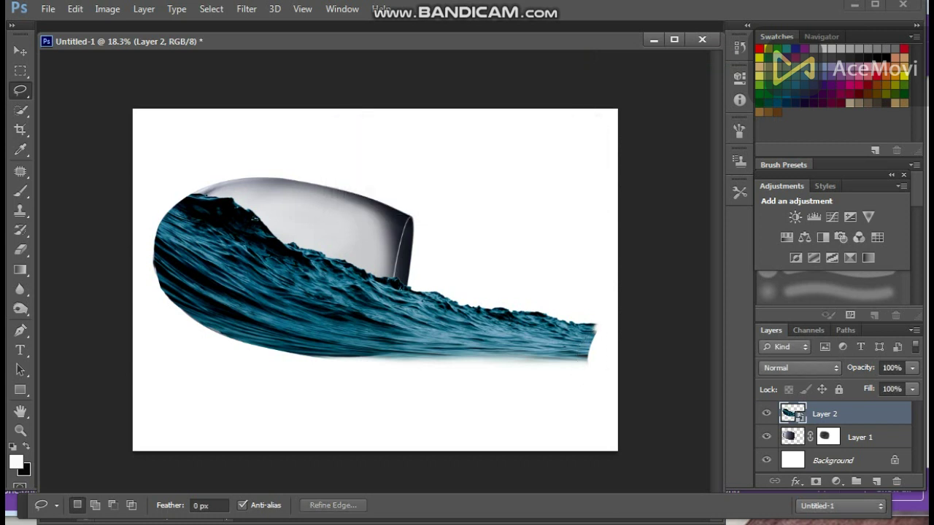
click(20, 211)
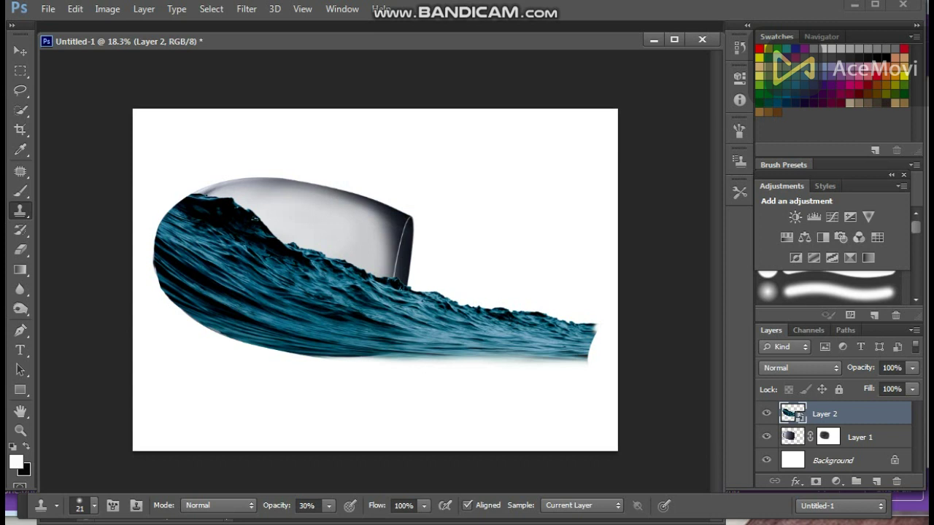
click(19, 171)
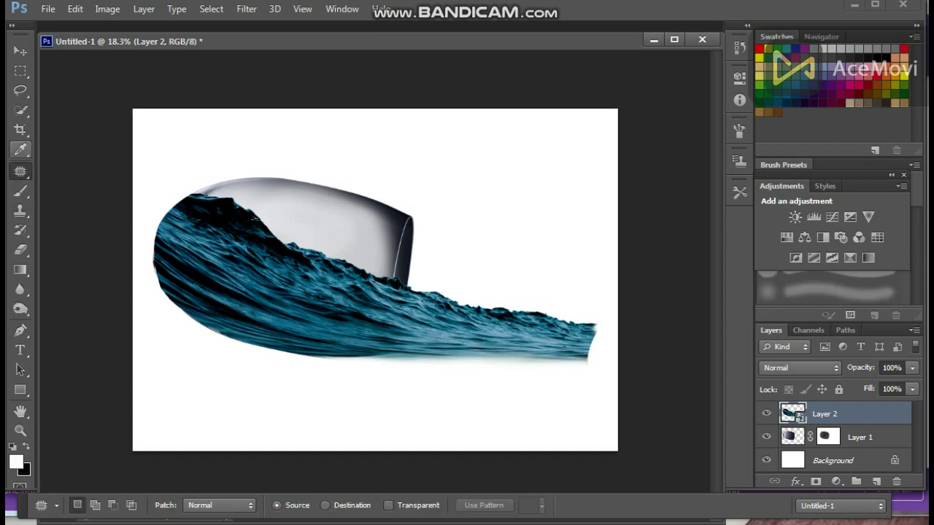
click(19, 130)
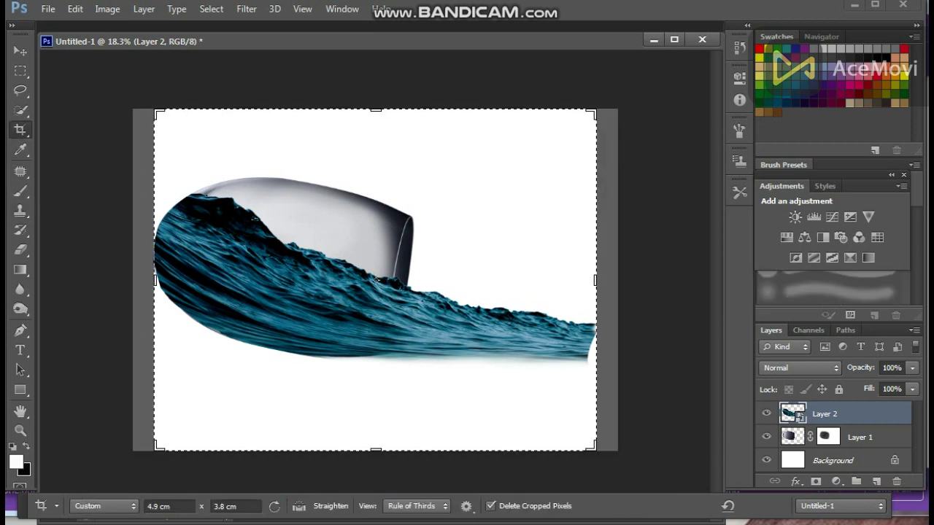
click(727, 506)
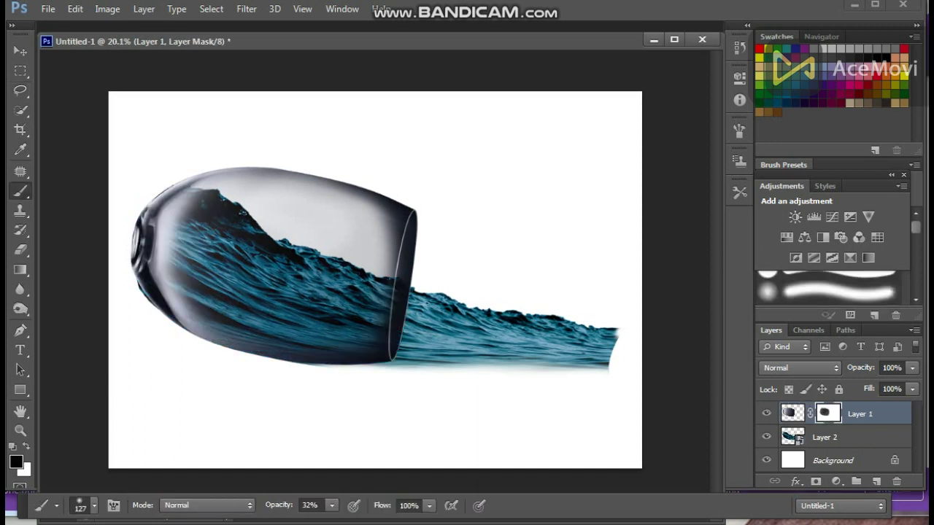
Paint black on the glass layer's mask inside the rim with a 127-pixel brush at 32% opacity, revealing the wave through it
scroll(390, 321, up, 4)
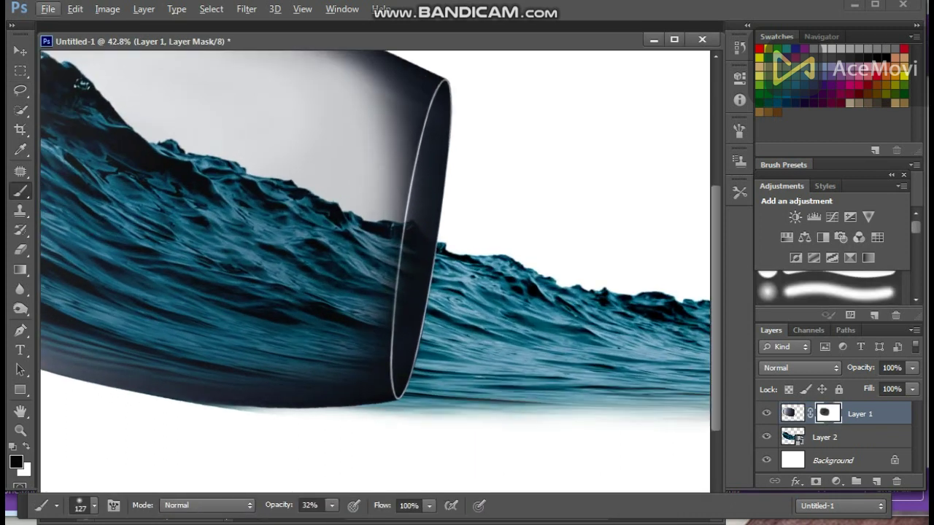
drag(418, 230, 426, 238)
drag(416, 285, 403, 359)
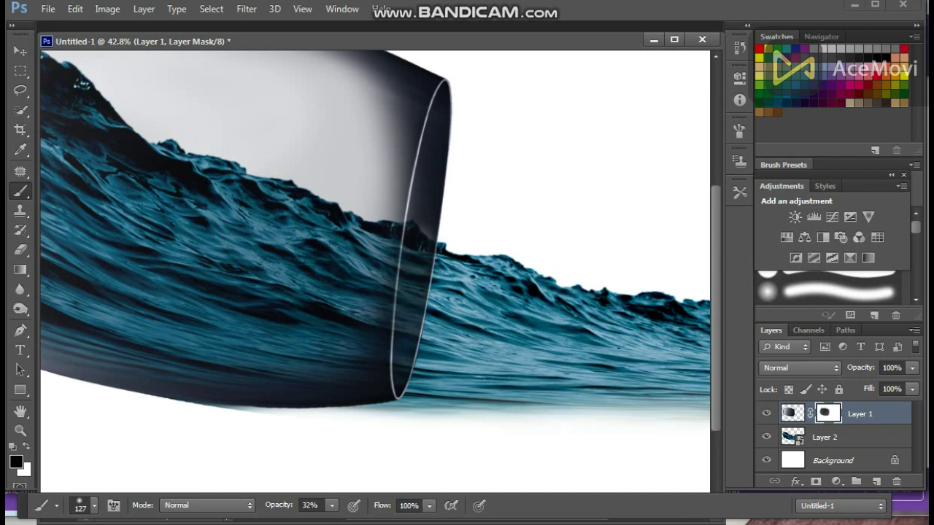
drag(405, 326, 410, 251)
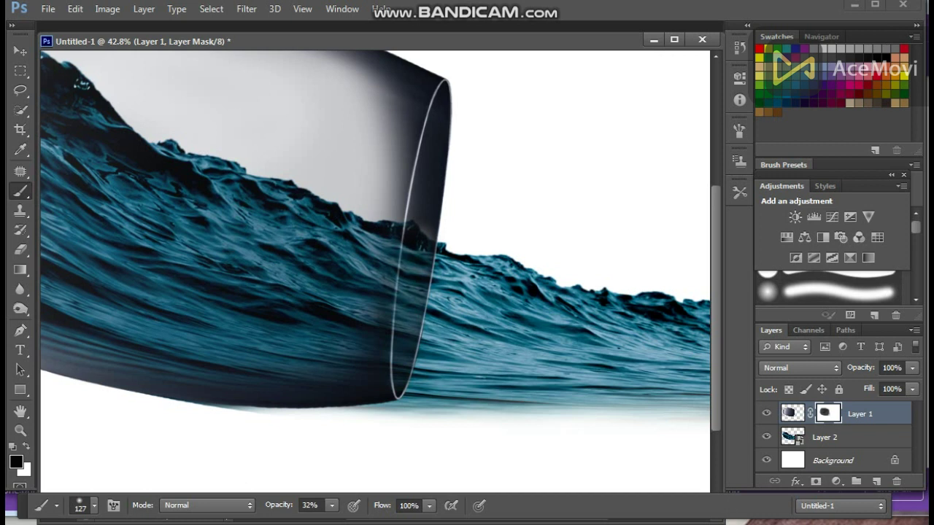
drag(410, 357, 408, 326)
mouse_move(409, 358)
mouse_down()
mouse_move(391, 307)
mouse_move(383, 317)
mouse_up()
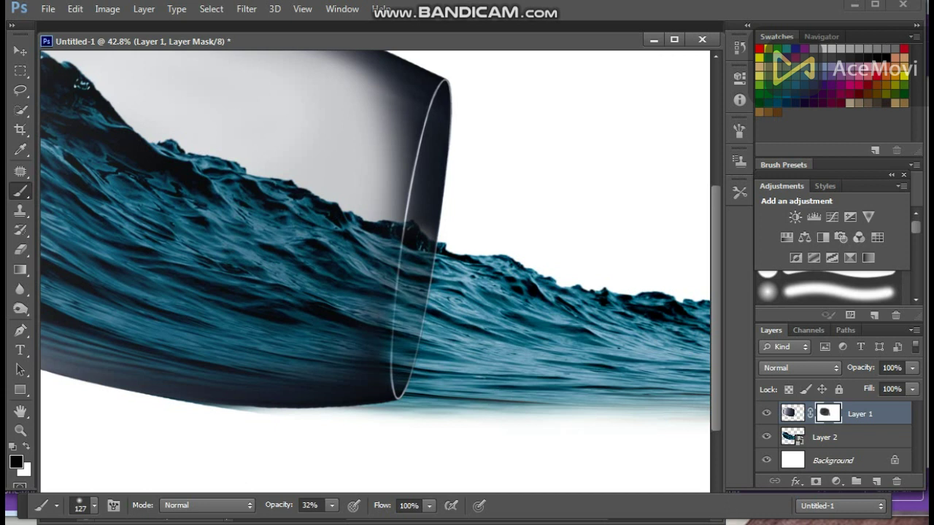
mouse_move(388, 285)
mouse_down()
mouse_move(389, 247)
mouse_move(429, 237)
mouse_move(402, 234)
mouse_move(414, 293)
mouse_move(416, 269)
mouse_up()
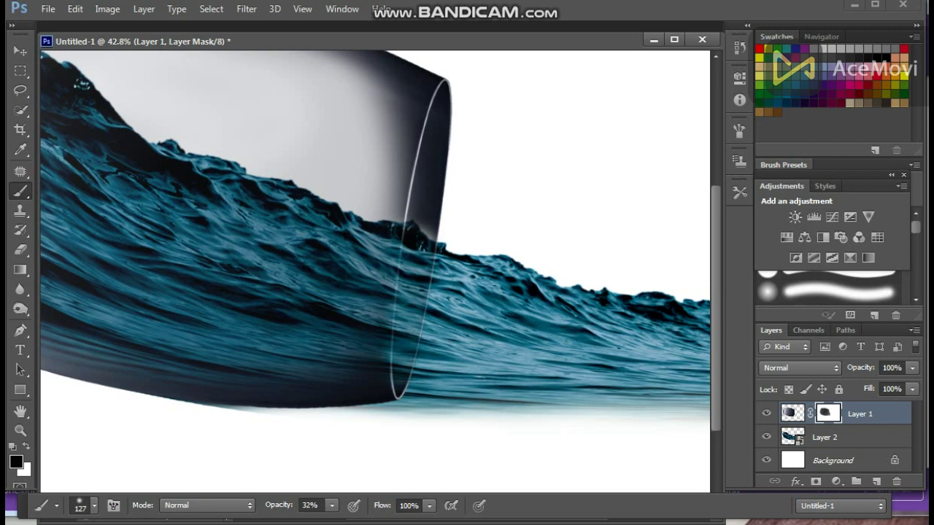
click(367, 367)
scroll(390, 338, down, 4)
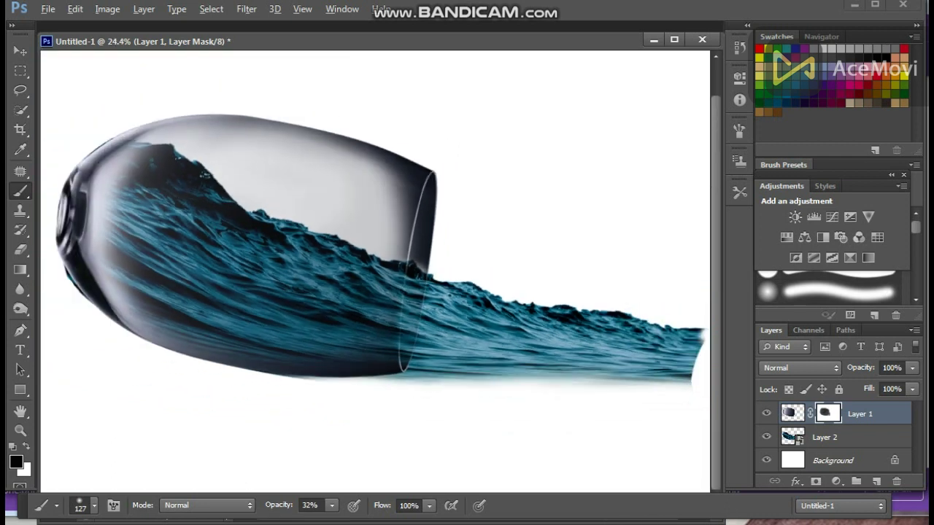
scroll(391, 338, up, 1)
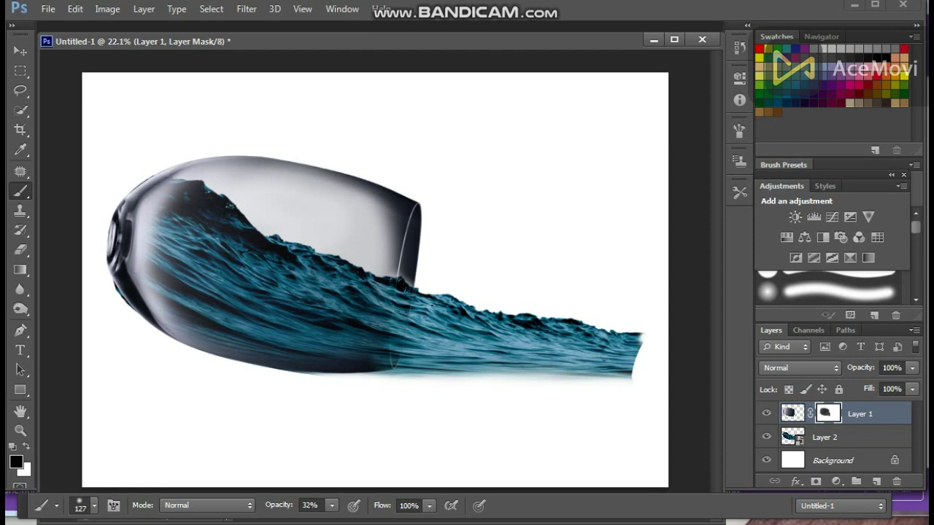
Enlarge the brush to 170 pixels and mask the glass's lower rim where the wave flows out
right_click(370, 298)
drag(467, 335, 484, 335)
mouse_move(325, 355)
mouse_down()
mouse_move(369, 358)
mouse_move(356, 371)
mouse_move(325, 371)
mouse_move(365, 359)
mouse_up()
click(367, 371)
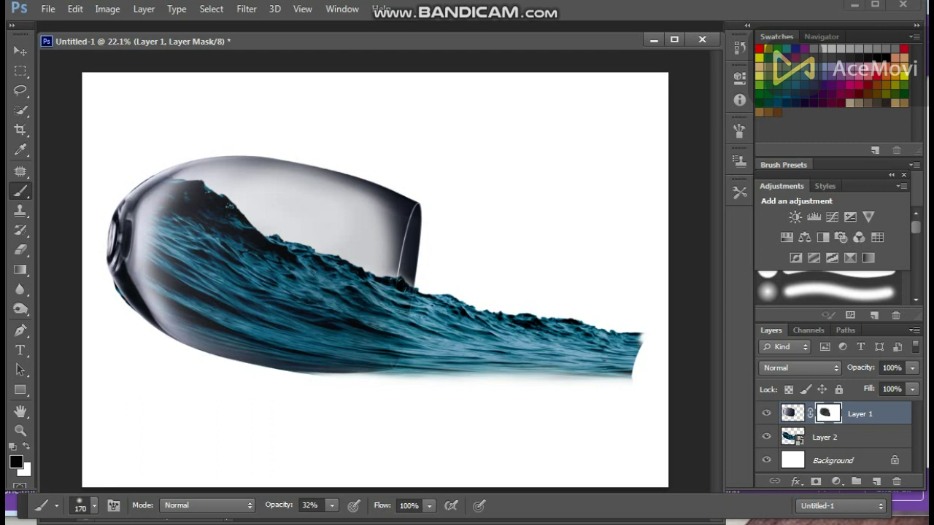
click(410, 283)
Paint black on the mask along the glass's rounded left end to reveal more of the wave there
mouse_move(164, 197)
mouse_down()
mouse_move(144, 234)
mouse_move(149, 269)
mouse_move(147, 211)
mouse_move(162, 192)
mouse_up()
mouse_move(150, 278)
mouse_down()
mouse_move(166, 324)
mouse_move(204, 336)
mouse_move(191, 319)
mouse_up()
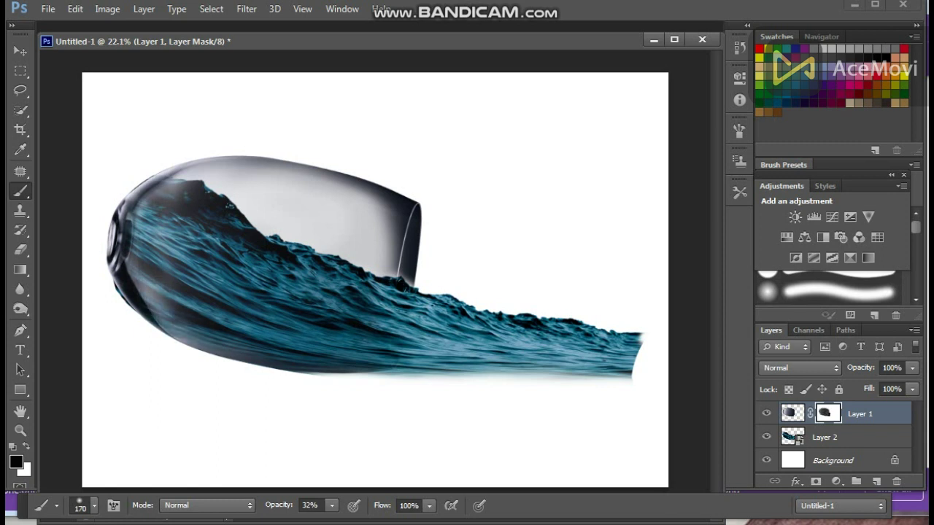
mouse_move(145, 278)
mouse_down()
mouse_move(169, 312)
mouse_move(148, 250)
mouse_move(166, 279)
mouse_up()
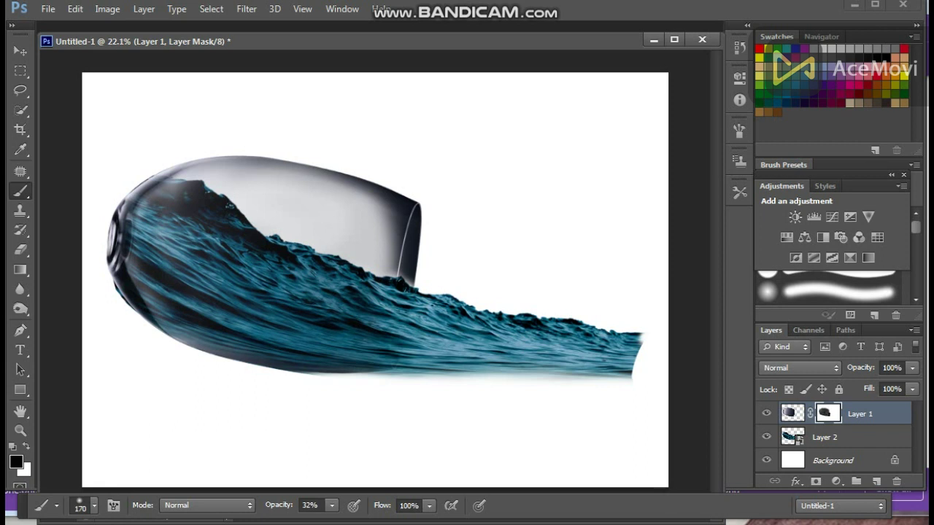
Enlarge the brush to 226 pixels and mask the glass's left end and lower edge to strengthen the wave
right_click(213, 255)
drag(326, 292, 338, 292)
mouse_move(161, 237)
mouse_down()
mouse_move(136, 278)
mouse_move(197, 344)
mouse_move(164, 322)
mouse_up()
drag(294, 359, 359, 367)
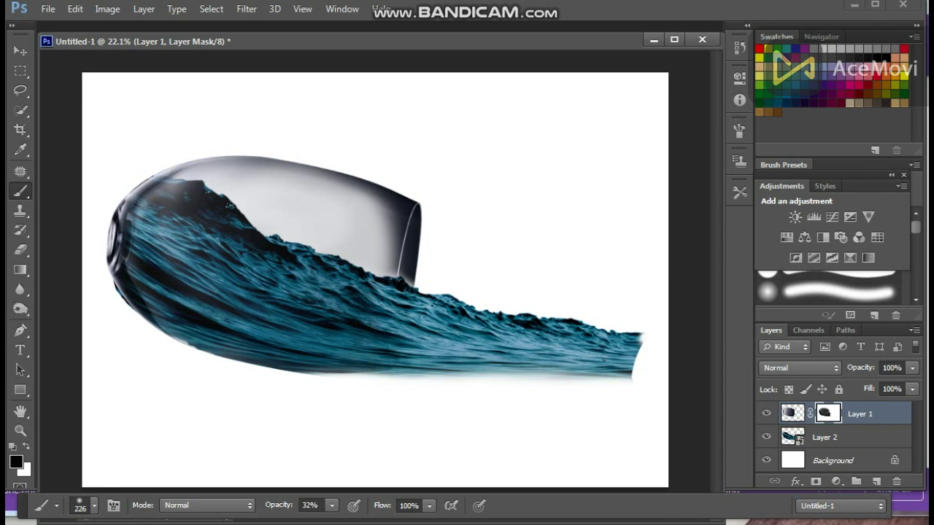
mouse_move(169, 195)
mouse_down()
mouse_move(160, 200)
mouse_move(192, 221)
mouse_move(166, 204)
mouse_move(165, 221)
mouse_move(156, 199)
mouse_move(175, 194)
mouse_up()
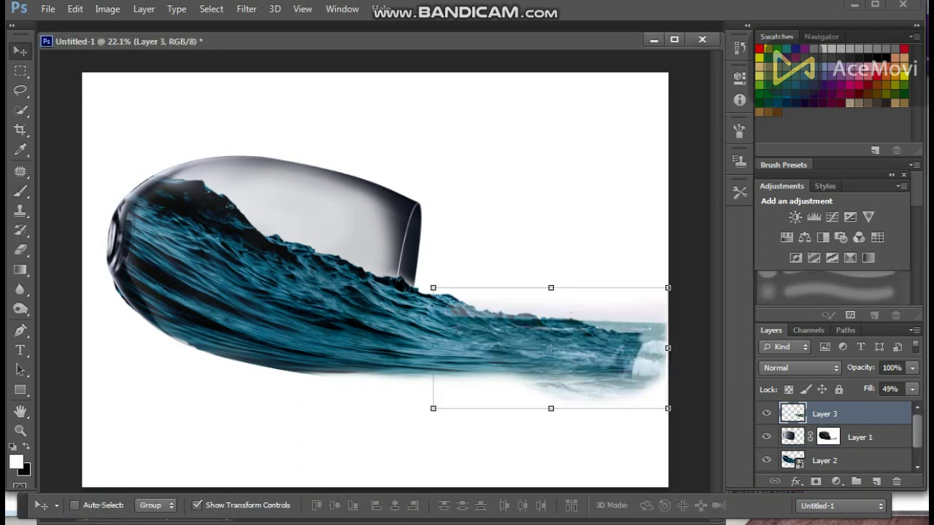
Convert the sea image on Layer 3 to a Smart Object
right_click(793, 413)
key(Escape)
right_click(832, 414)
click(578, 131)
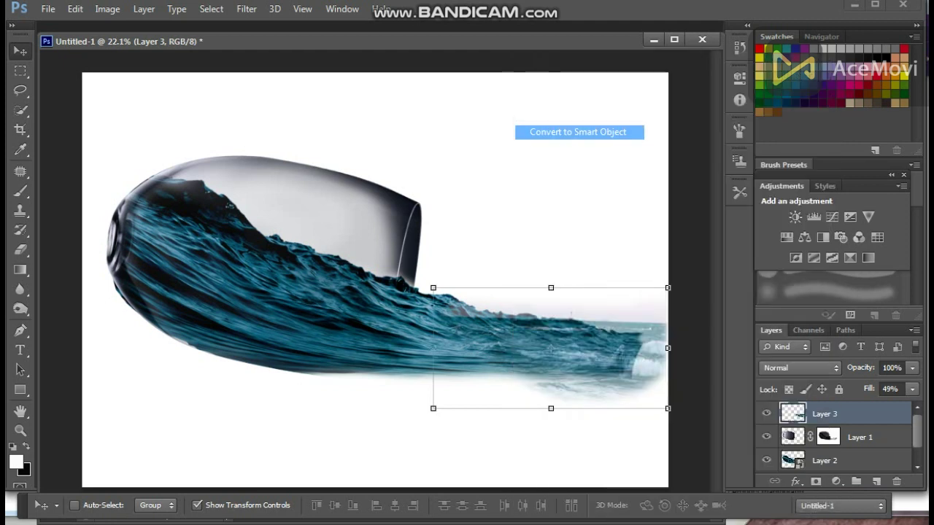
Start warping Layer 3, pulling its left side and lower-left corner outward beneath the glass and nudging the mesh's right interior slightly
click(75, 8)
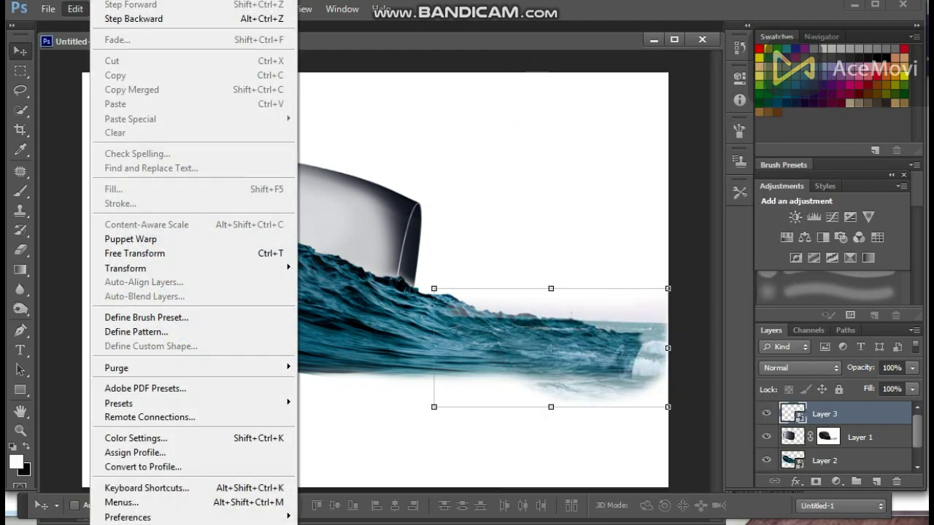
mouse_move(125, 268)
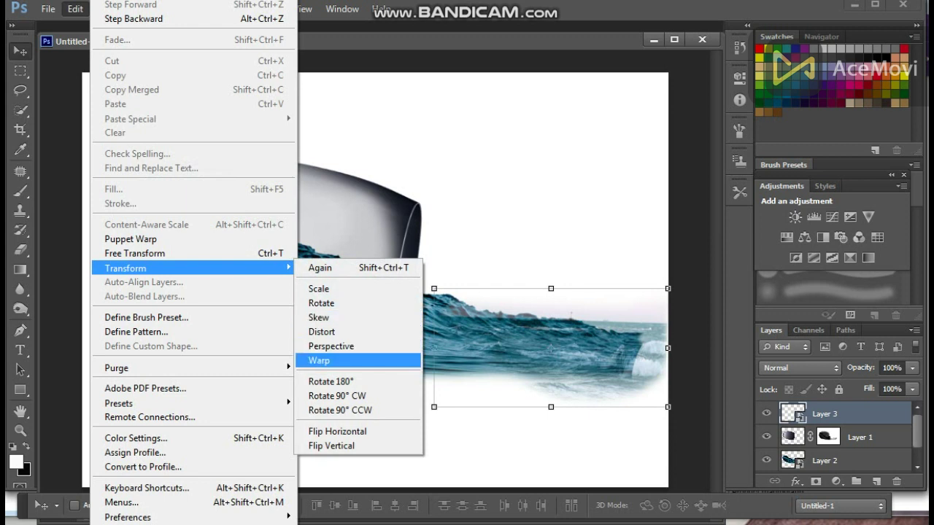
click(319, 361)
drag(432, 328, 414, 334)
drag(434, 409, 344, 383)
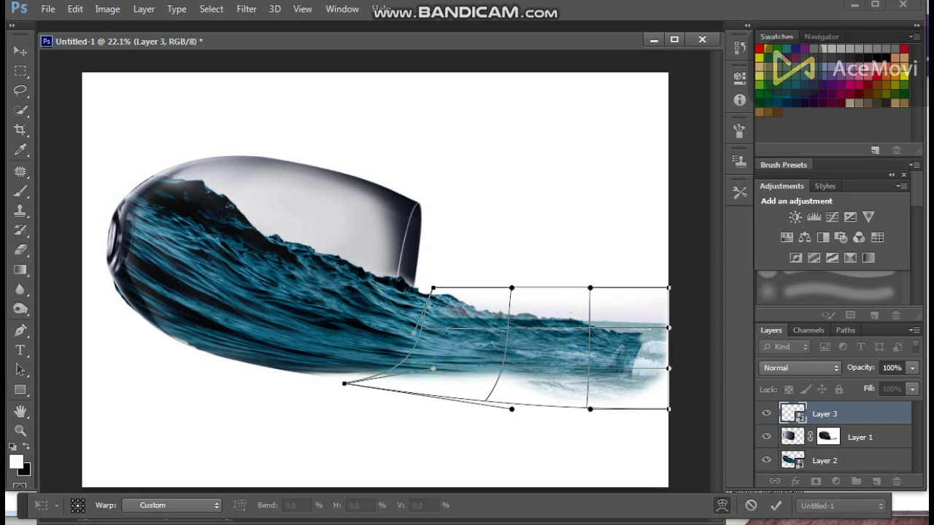
drag(597, 367, 586, 364)
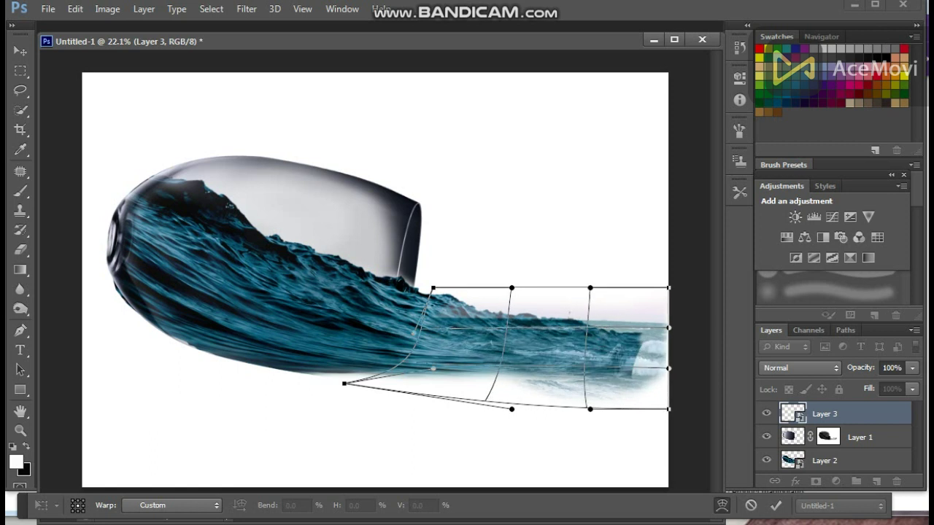
Warp Layer 3's upper edge into a slope descending from the glass rim to the right, and extend its left edge into the glass
drag(668, 288, 610, 315)
drag(512, 289, 514, 237)
drag(432, 289, 414, 237)
drag(414, 333, 338, 300)
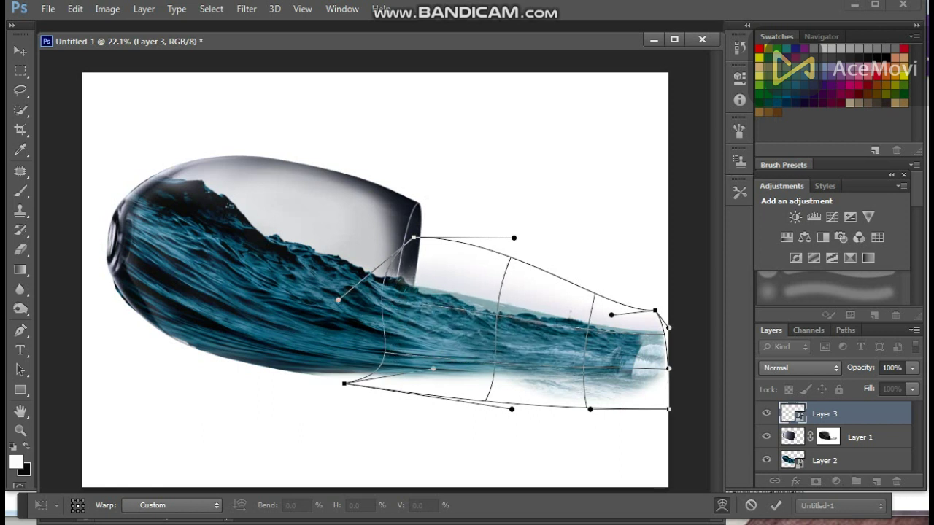
Pull Layer 3's lower-left corner further under the glass, bow its lower edge downward near the right, and apply the warp
drag(345, 384, 324, 375)
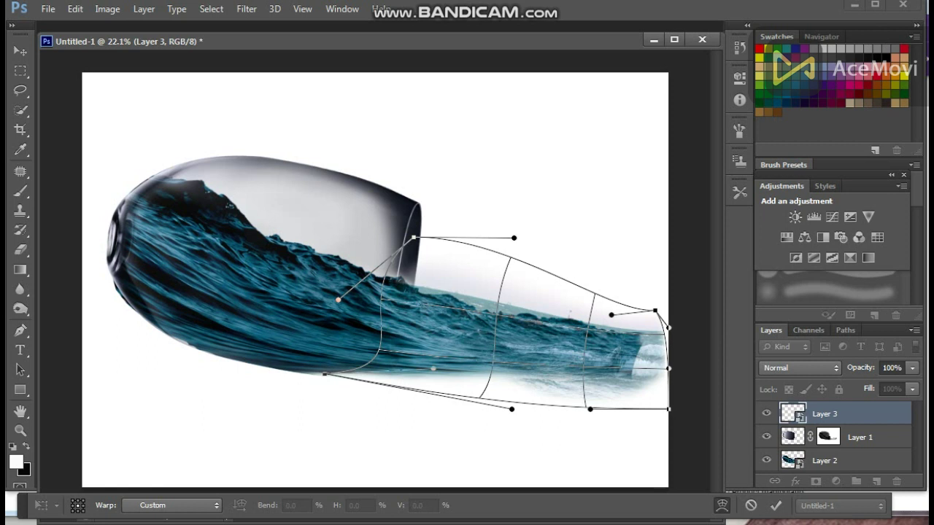
drag(590, 409, 606, 428)
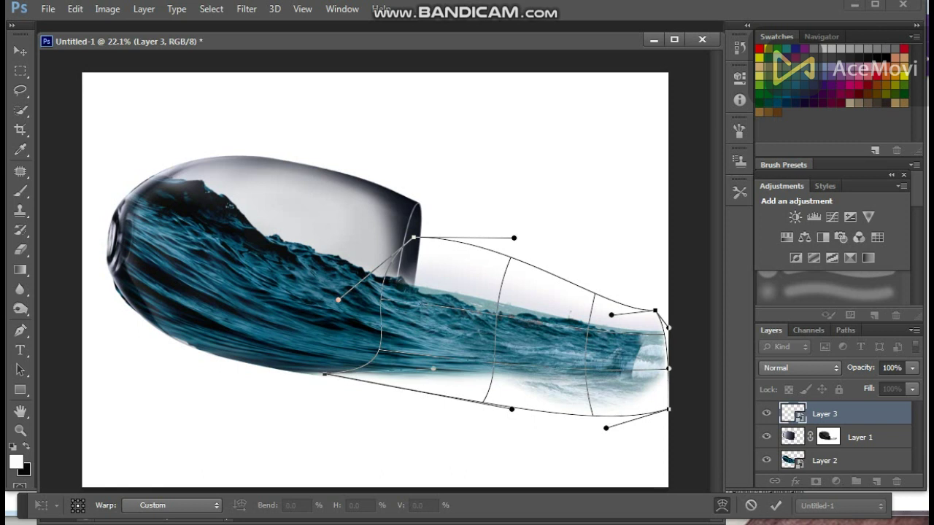
key(Return)
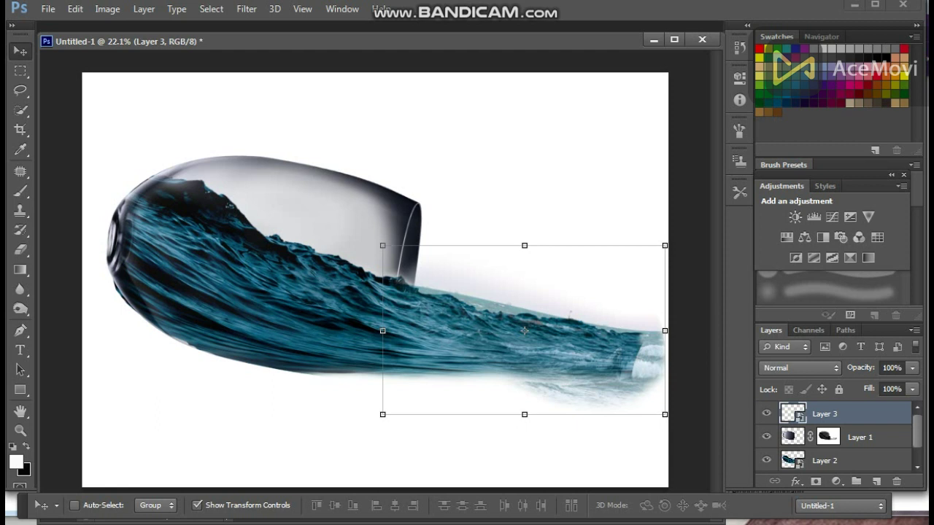
Move the glass layer above Layer 3 and ready its mask for brushing with black as the foreground colour
key(b)
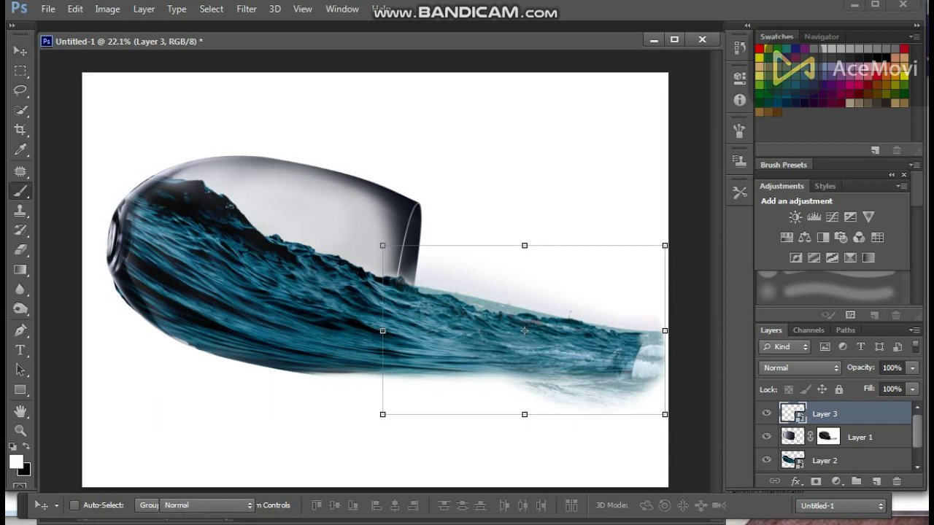
drag(861, 438, 861, 406)
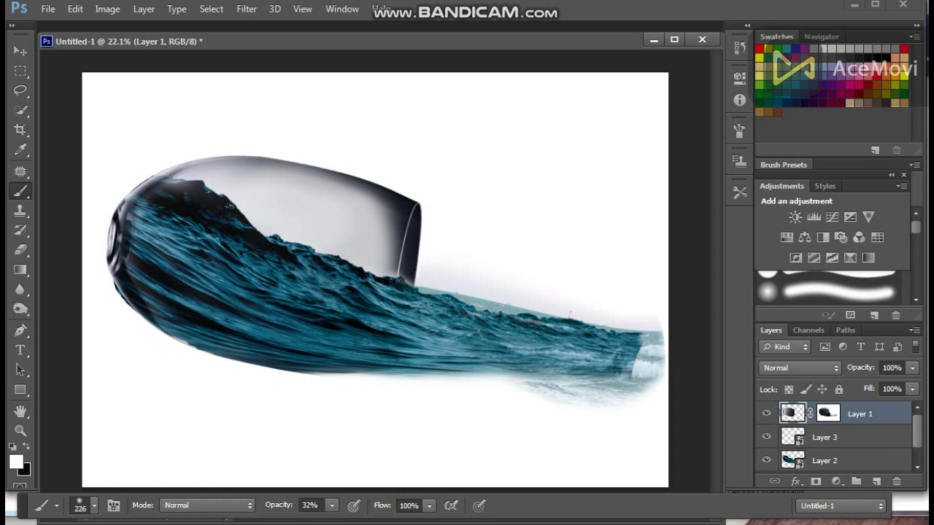
click(828, 414)
key(x)
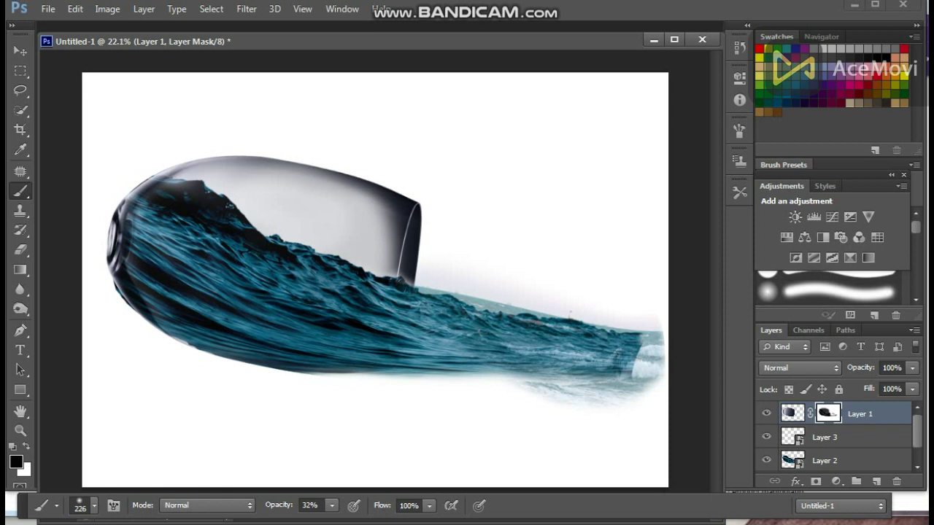
key(x)
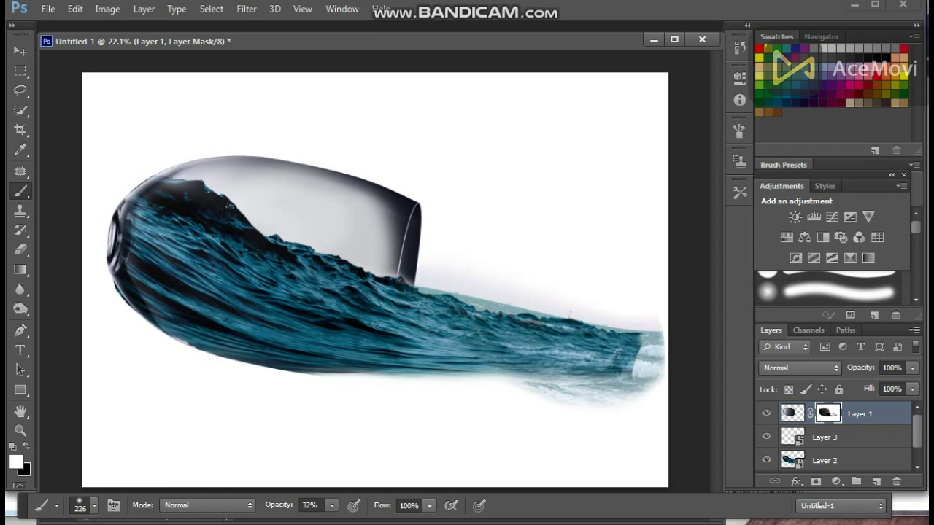
key(x)
key(q)
drag(423, 285, 501, 296)
key(ctrl+z)
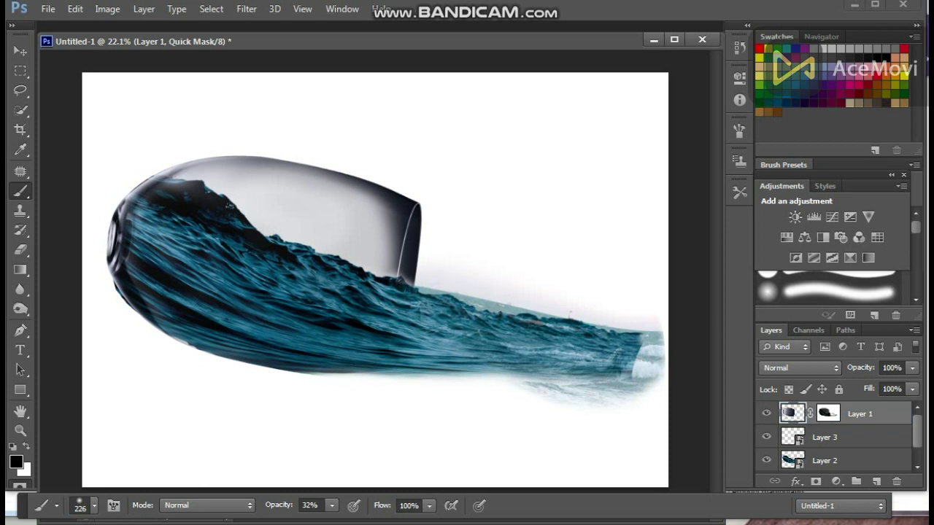
key(q)
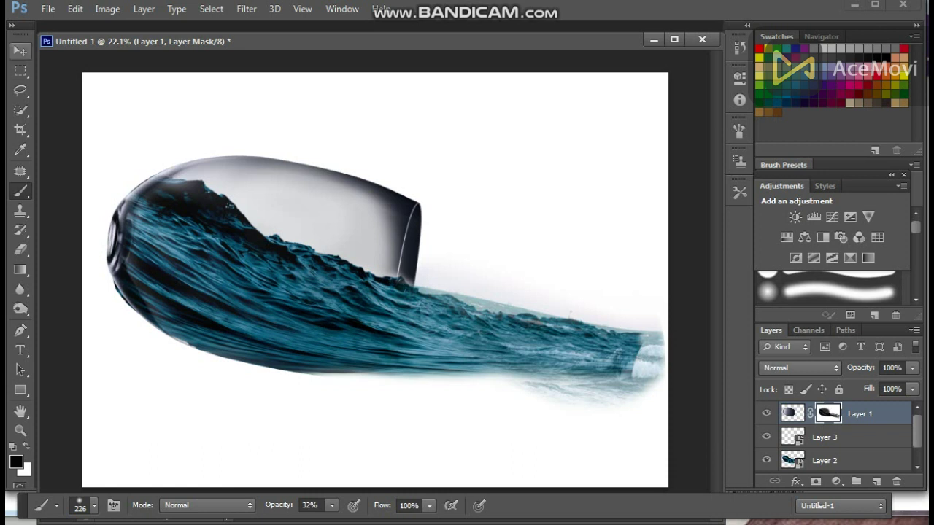
Select Layer 3, adjust its upper edge with the transform controls to blend with the wave outside the glass, and apply it
click(839, 437)
key(x)
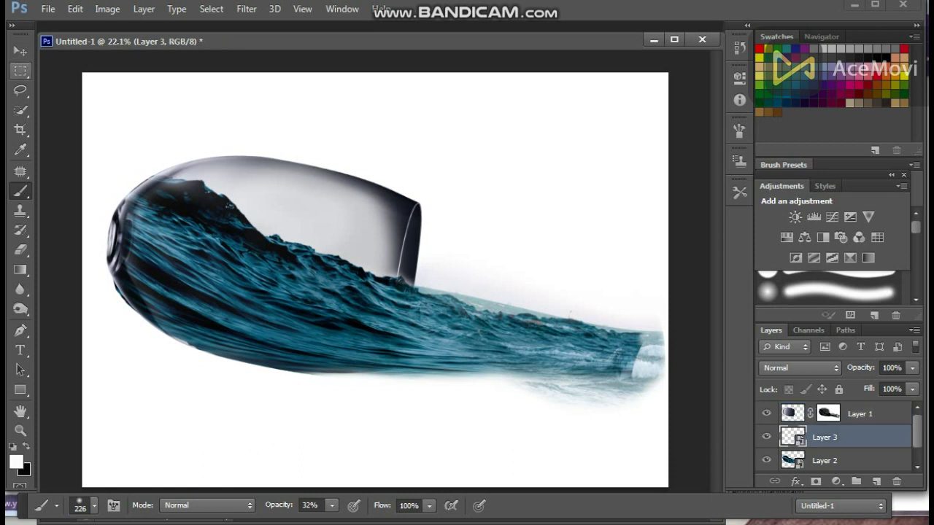
click(20, 50)
drag(524, 246, 496, 242)
key(Return)
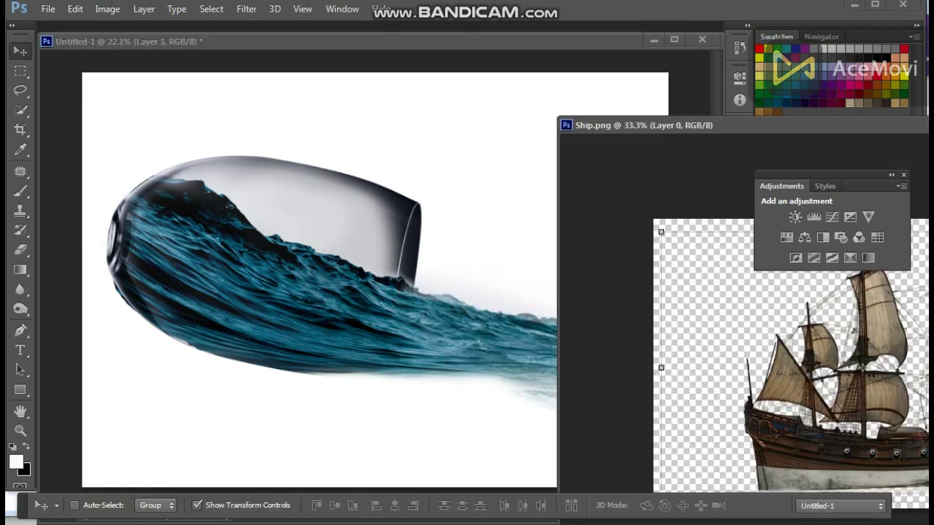
Bring the ship from Ship.png into the composite and place it on the sea just outside the glass rim
drag(799, 423, 464, 367)
drag(505, 329, 498, 291)
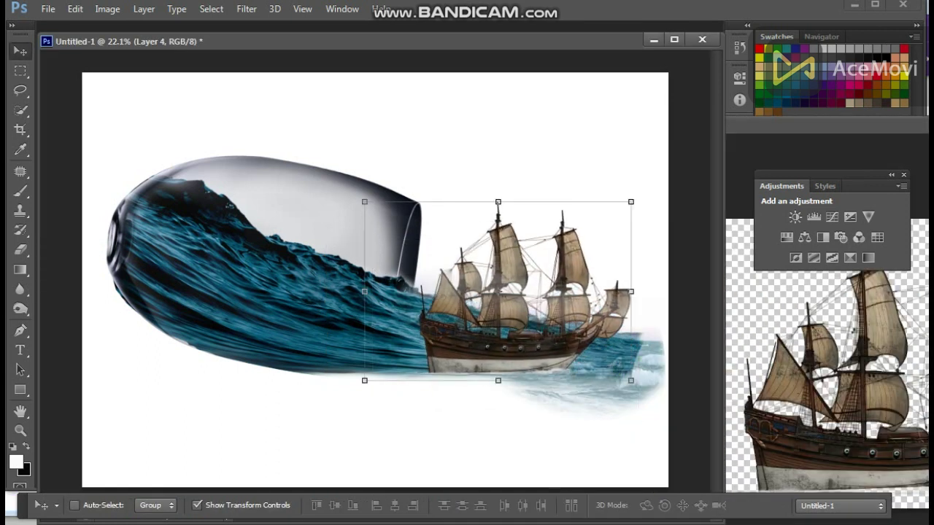
drag(364, 202, 408, 231)
key(Return)
drag(817, 125, 140, 228)
click(544, 227)
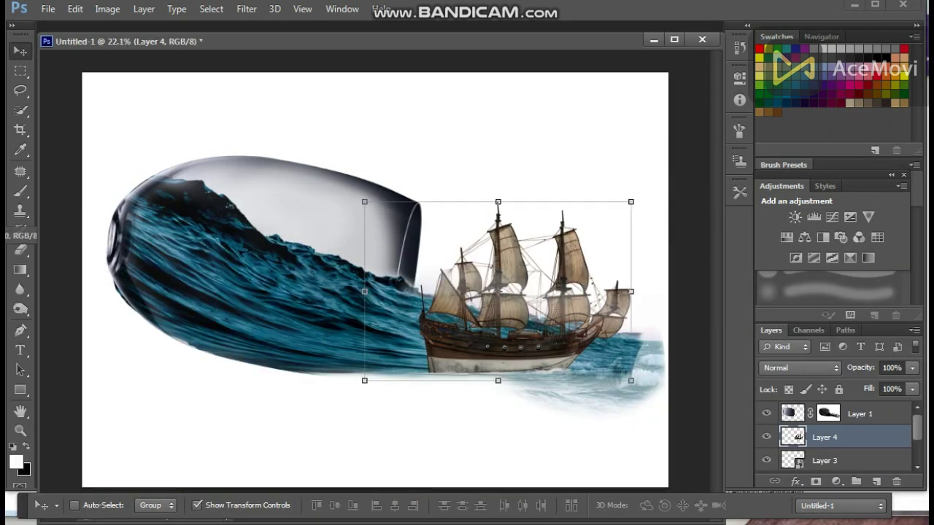
Flatten the ship's height to about 81%, tilt it clockwise about 5°, shrink it and set it on the wave beside the glass rim
drag(498, 380, 497, 346)
drag(558, 270, 536, 277)
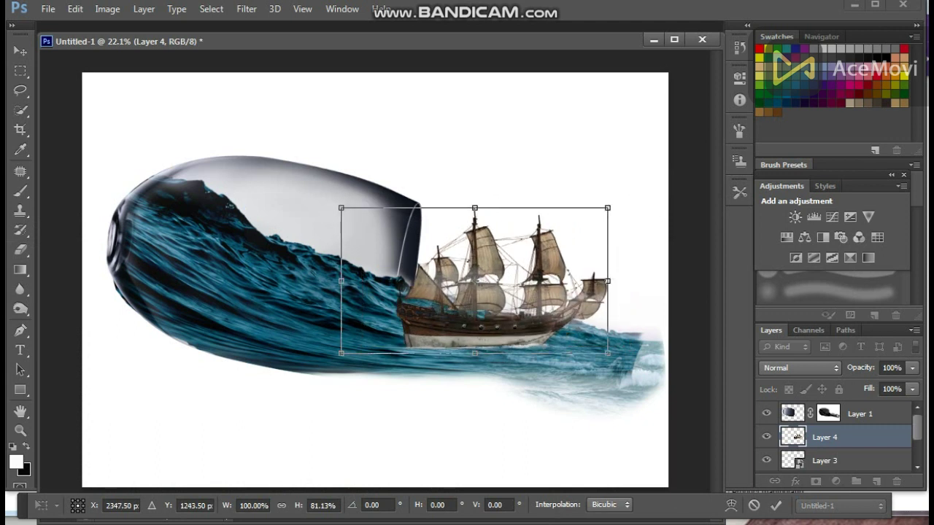
drag(629, 263, 628, 275)
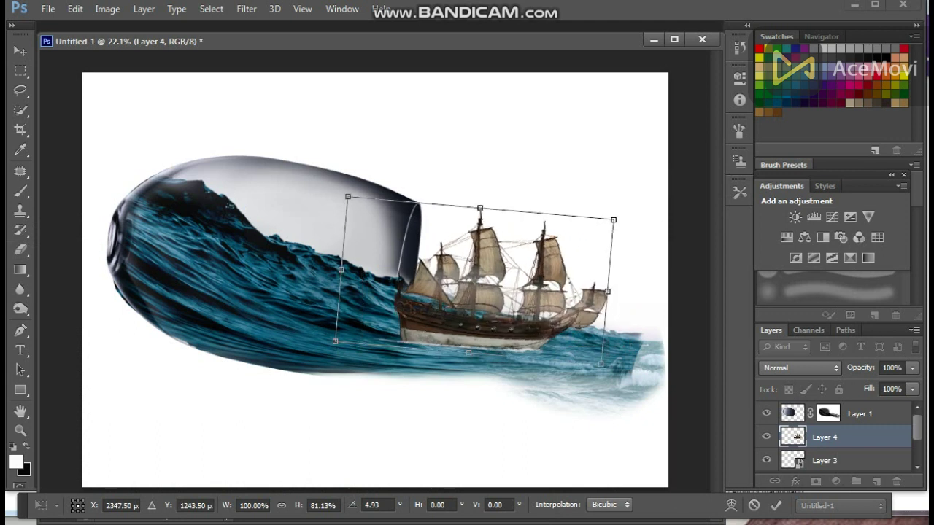
drag(336, 341, 423, 313)
mouse_move(541, 283)
mouse_down()
mouse_move(506, 295)
mouse_move(531, 272)
mouse_up()
key(Return)
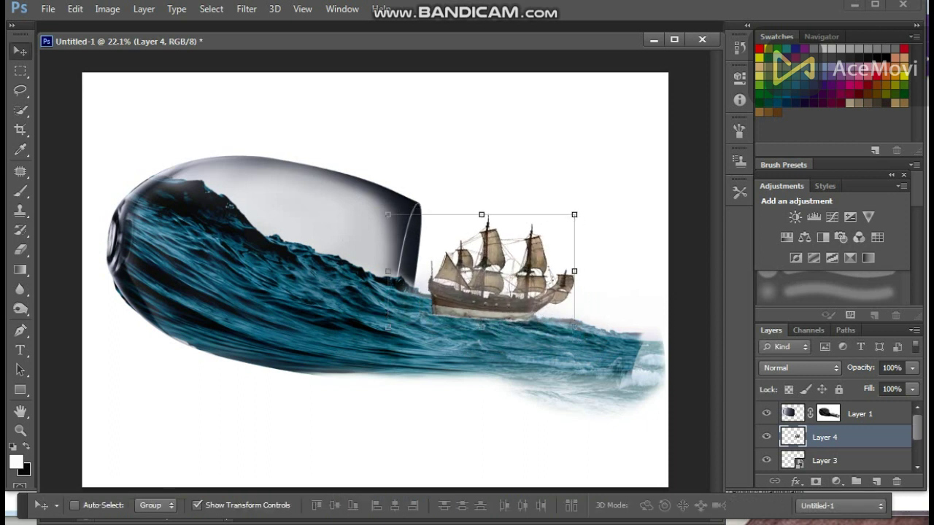
Erase the lower edge of the ship's hull with the 43-pixel Eraser so it sits in the water
scroll(438, 334, up, 1)
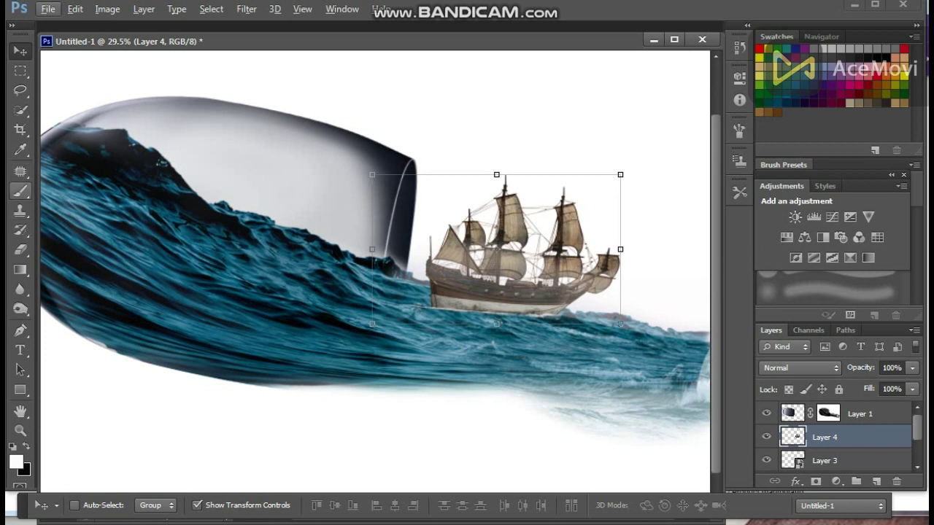
click(19, 249)
scroll(397, 349, up, 1)
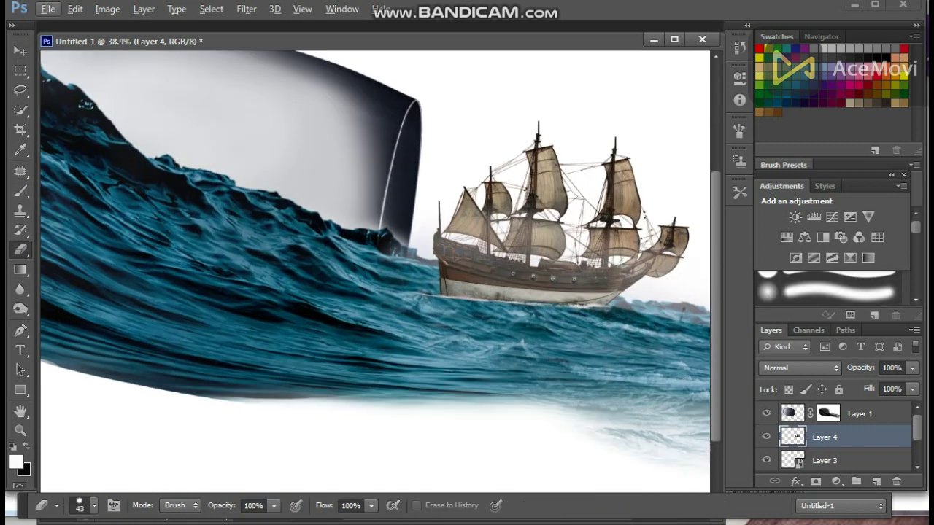
drag(447, 297, 621, 296)
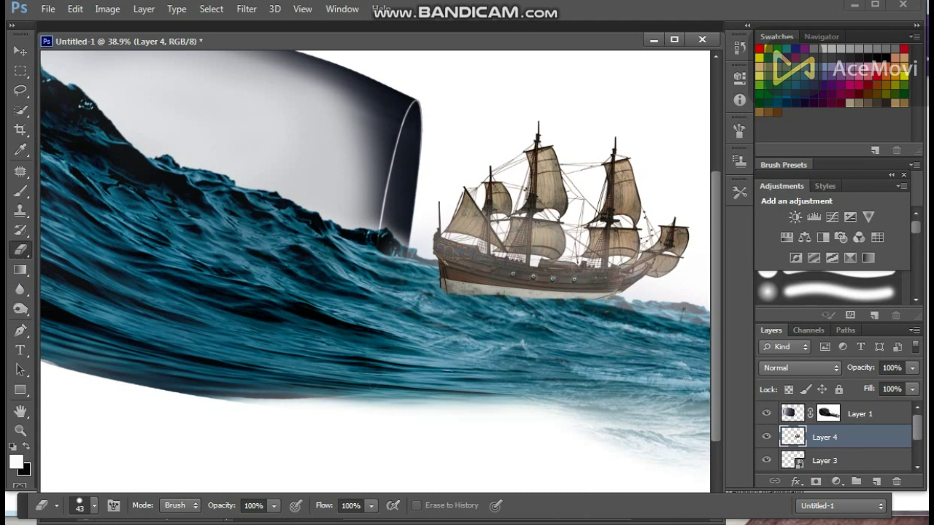
Tilt the ship further clockwise to follow the wave's slope and shift it closer to the glass rim
scroll(394, 281, down, 3)
click(21, 51)
scroll(332, 255, up, 1)
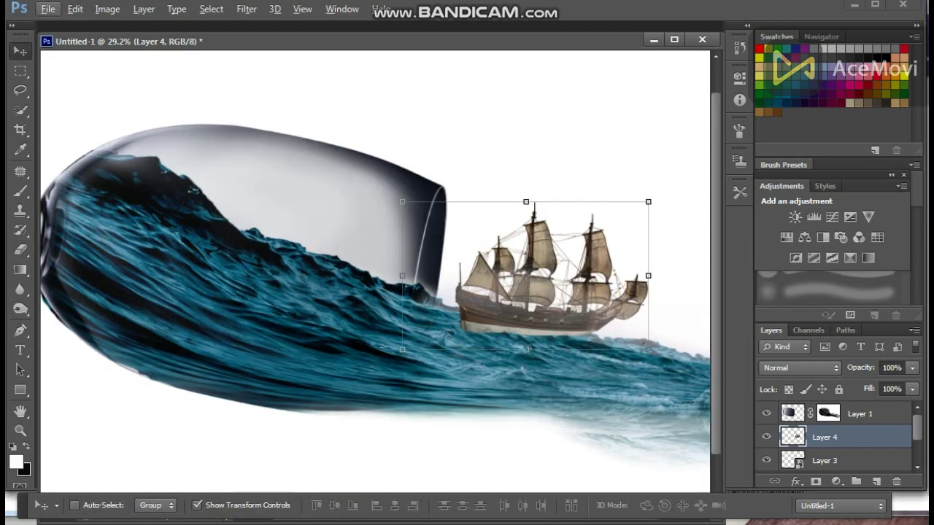
drag(664, 277, 663, 288)
drag(540, 244, 527, 241)
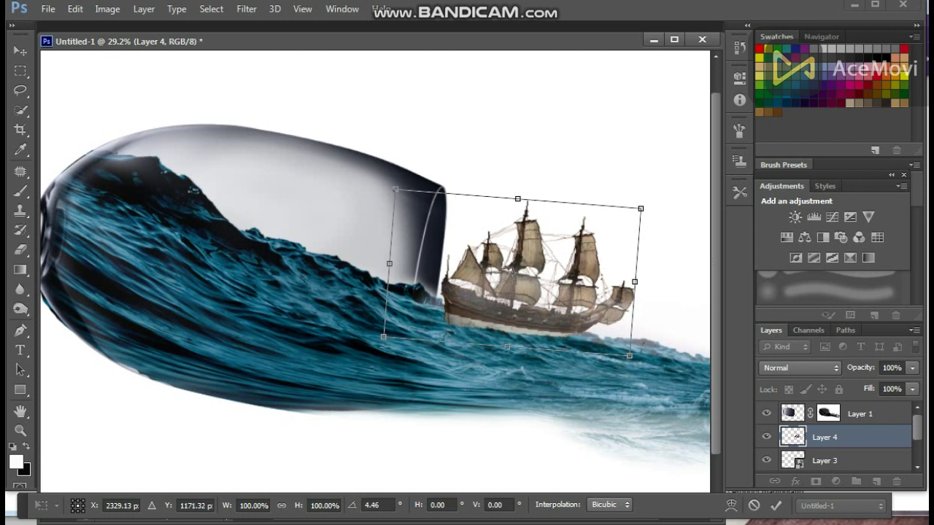
drag(661, 280, 659, 293)
key(Return)
drag(552, 251, 543, 252)
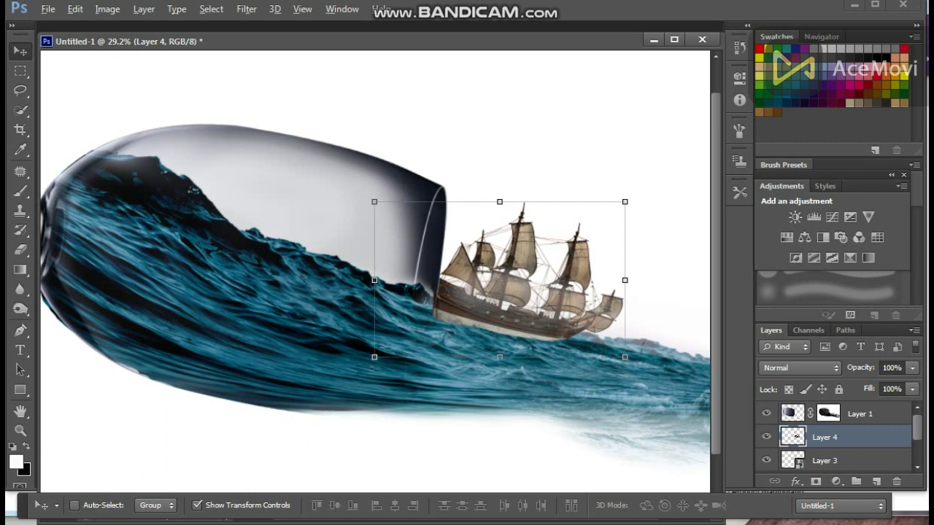
Distort the ship slightly by pulling its upper-left corner inward, to about 95% width and 96% height, and apply the transform
scroll(375, 271, down, 2)
scroll(375, 272, down, 1)
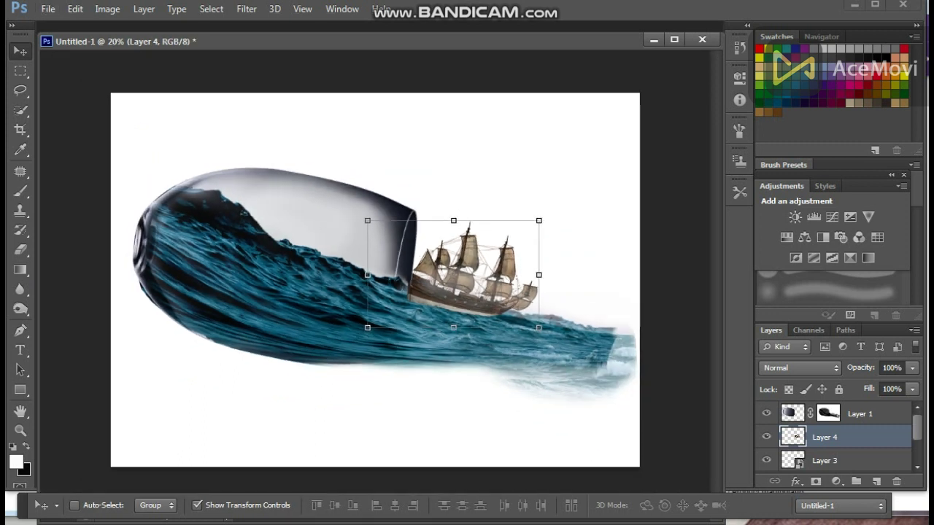
scroll(366, 272, down, 2)
scroll(367, 273, up, 3)
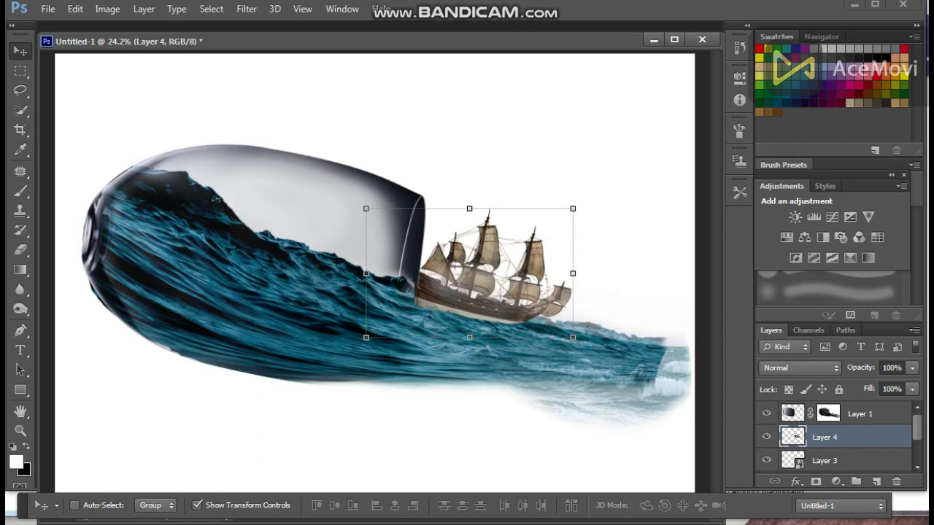
drag(367, 209, 376, 213)
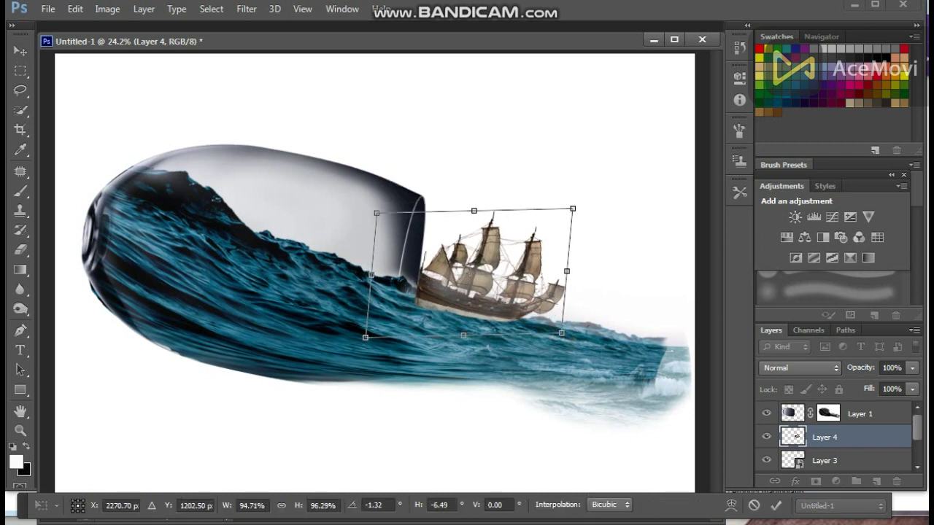
key(Return)
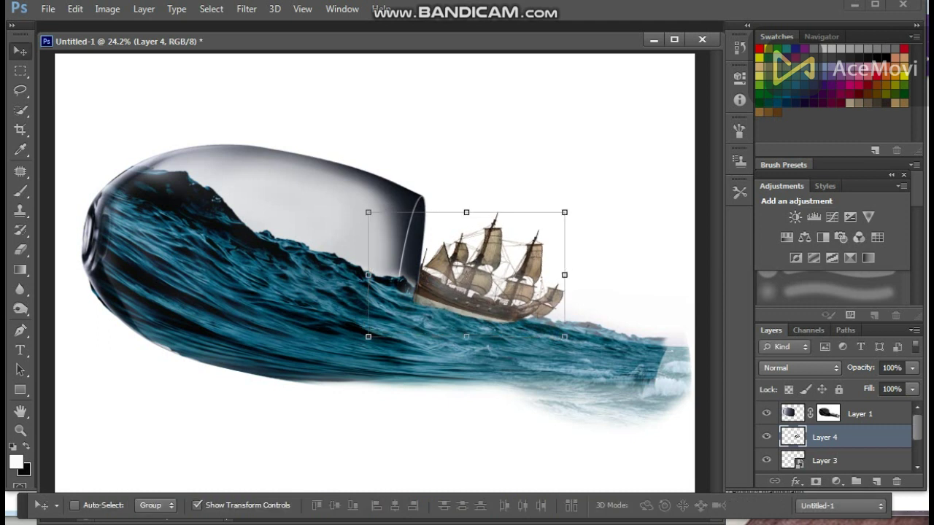
Enlarge the ship slightly about its centre and apply the transform
scroll(548, 320, up, 2)
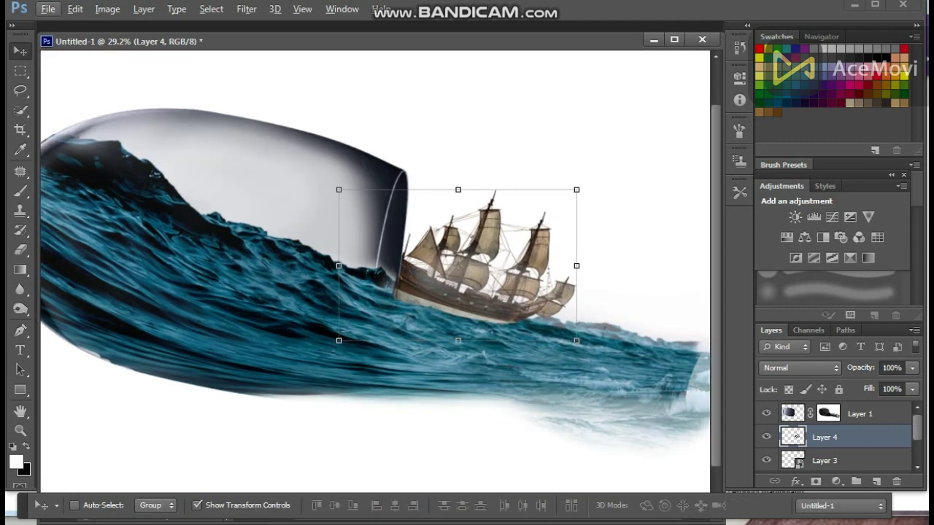
key(ctrl+t)
drag(576, 189, 589, 181)
key(Return)
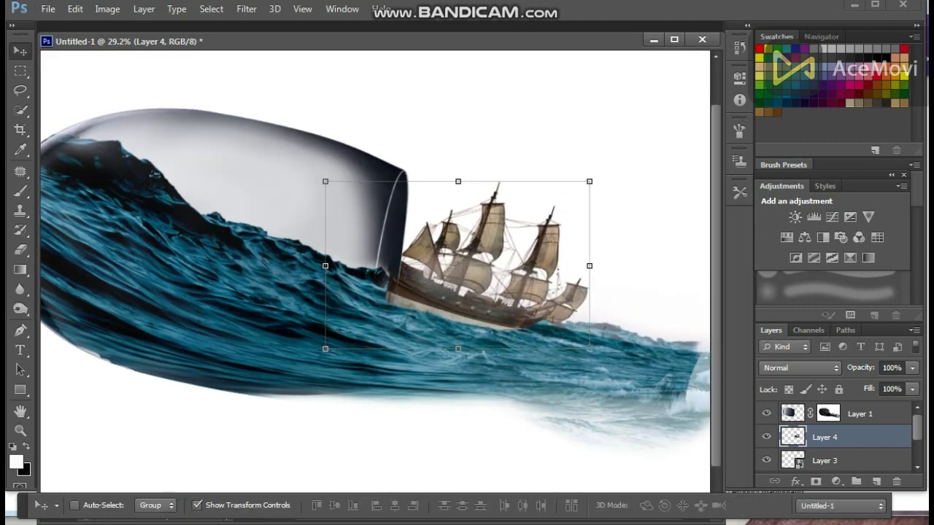
Add a Brightness/Contrast adjustment layer above the ship and raise the contrast moderately, leaving brightness at 0
click(794, 216)
drag(636, 183, 667, 183)
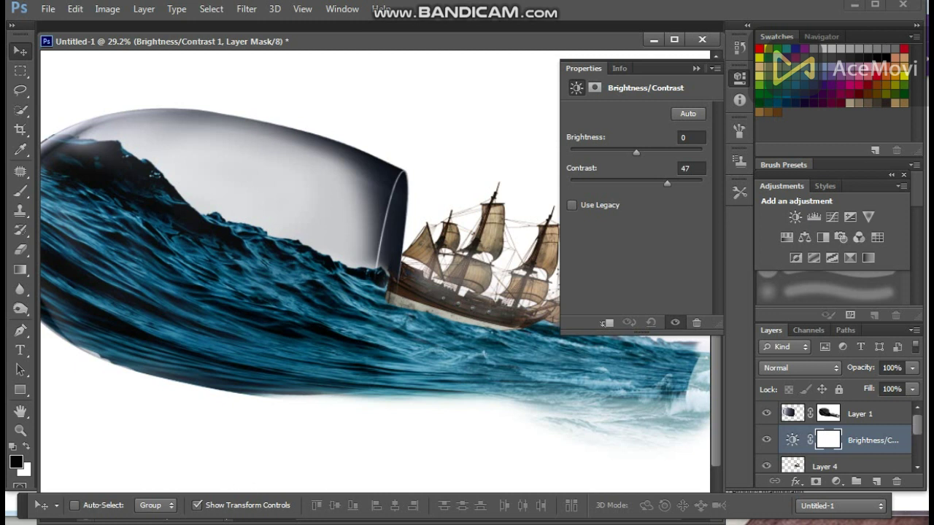
drag(667, 183, 663, 183)
click(696, 68)
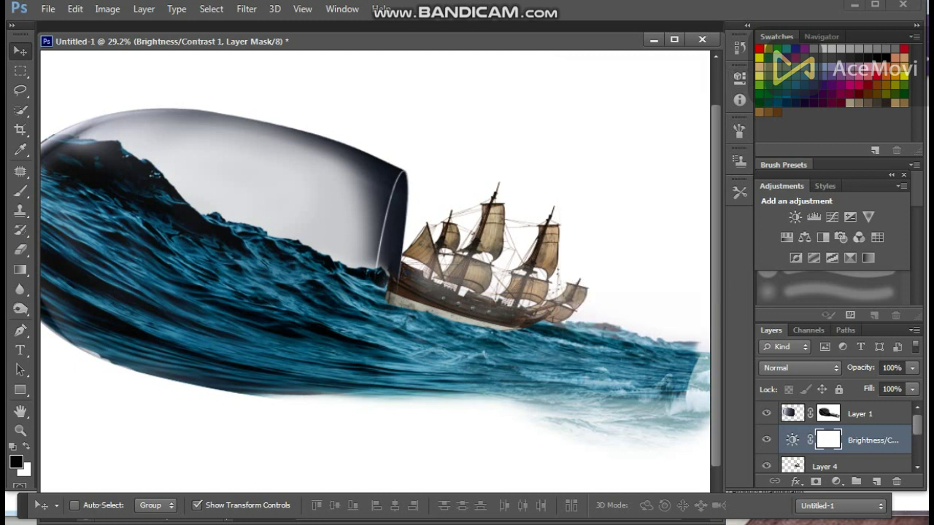
Select the glass layer, open Waterfall.png and bring the waterfall into the composite at the sea's outer end
scroll(544, 347, down, 2)
scroll(544, 346, up, 1)
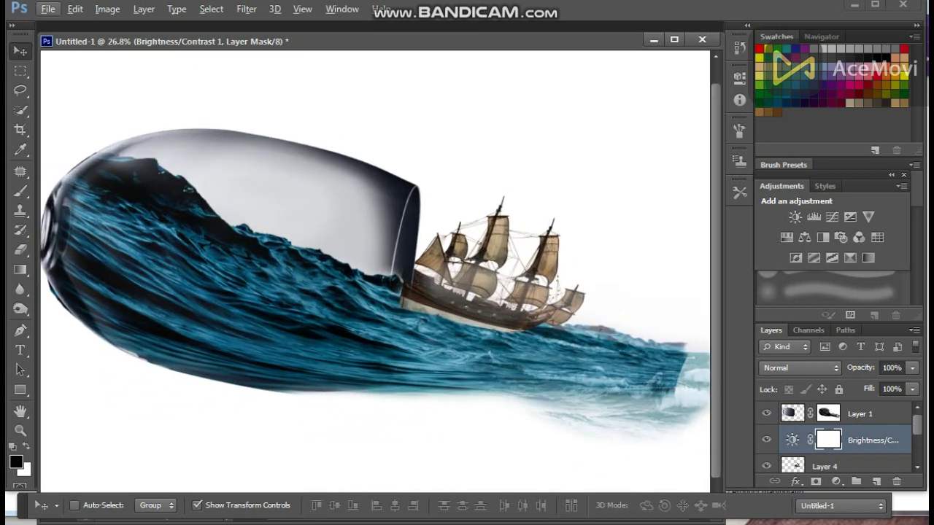
right_click(476, 267)
click(504, 275)
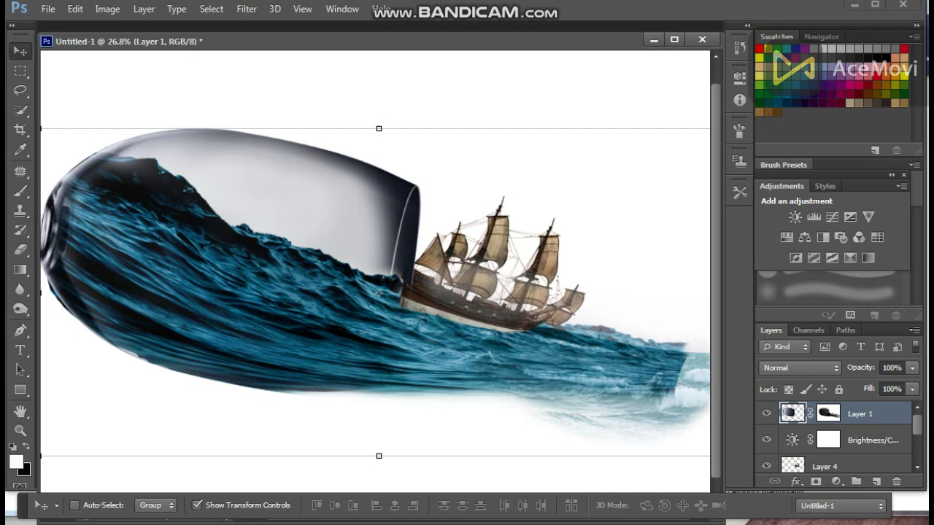
scroll(378, 293, down, 2)
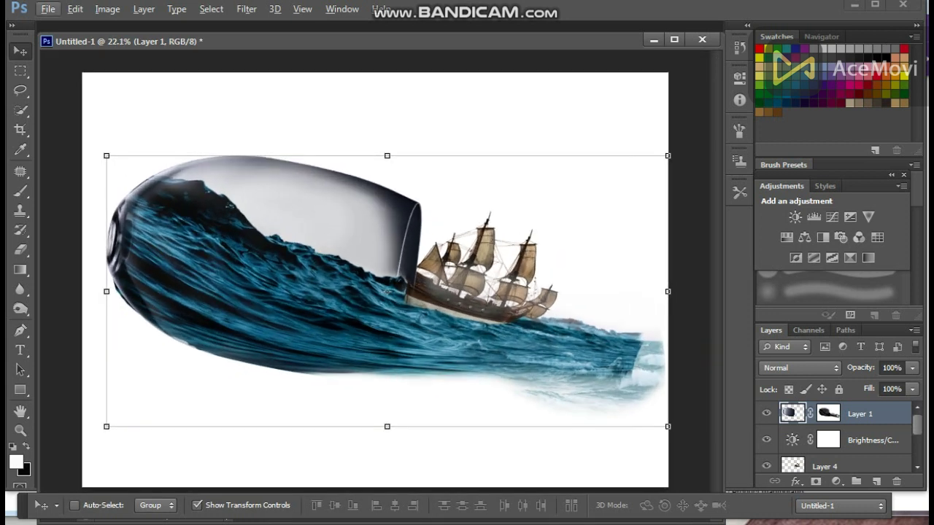
key(ctrl+o)
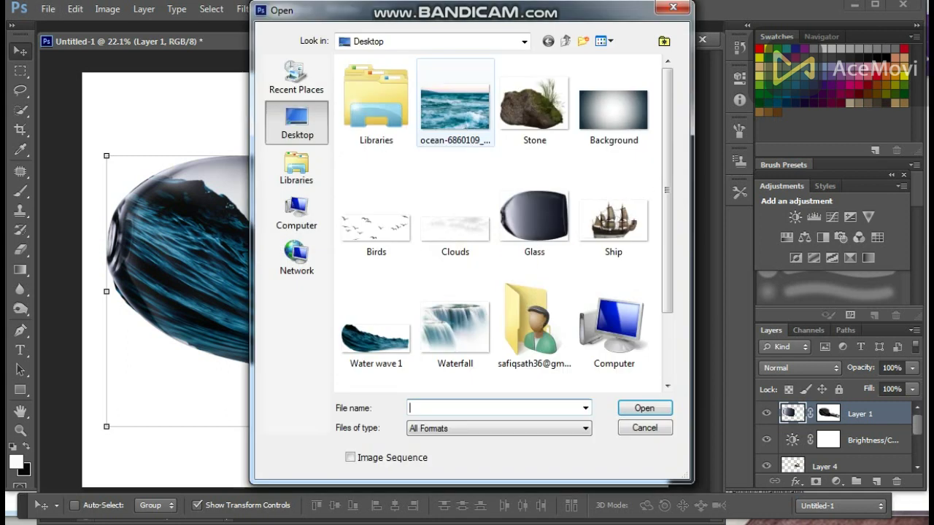
click(455, 328)
click(644, 408)
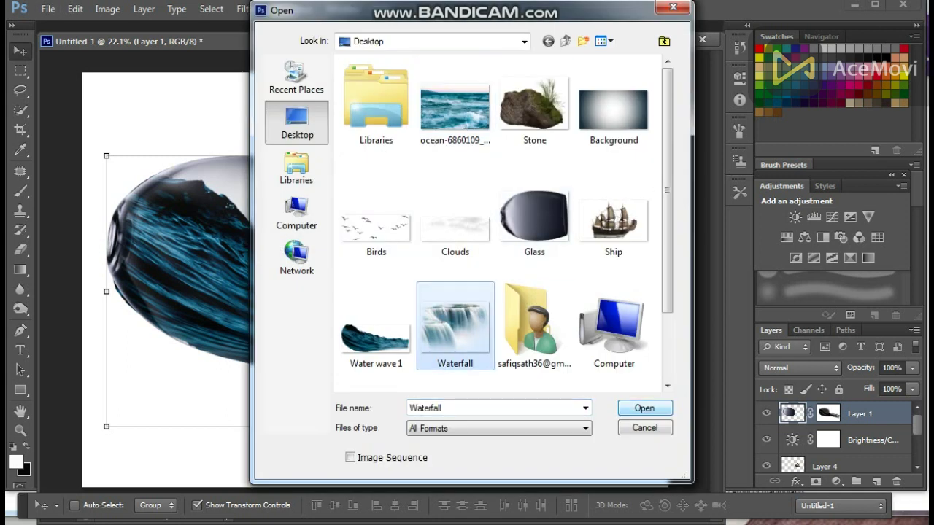
drag(295, 58, 728, 147)
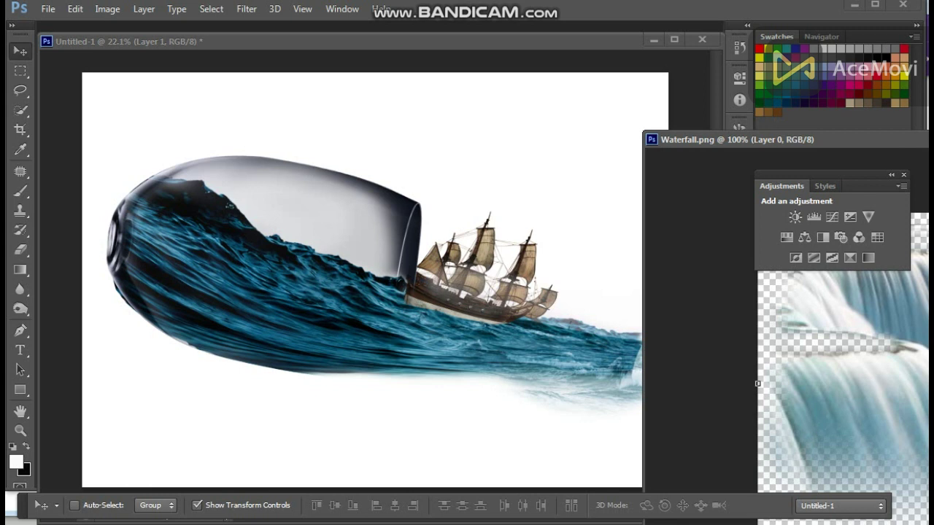
drag(758, 383, 601, 349)
Stretch the waterfall to about 147% width and 242% height, reaching the canvas bottom, apply it and close Waterfall.png
drag(601, 387, 601, 443)
drag(601, 317, 601, 311)
drag(551, 377, 532, 377)
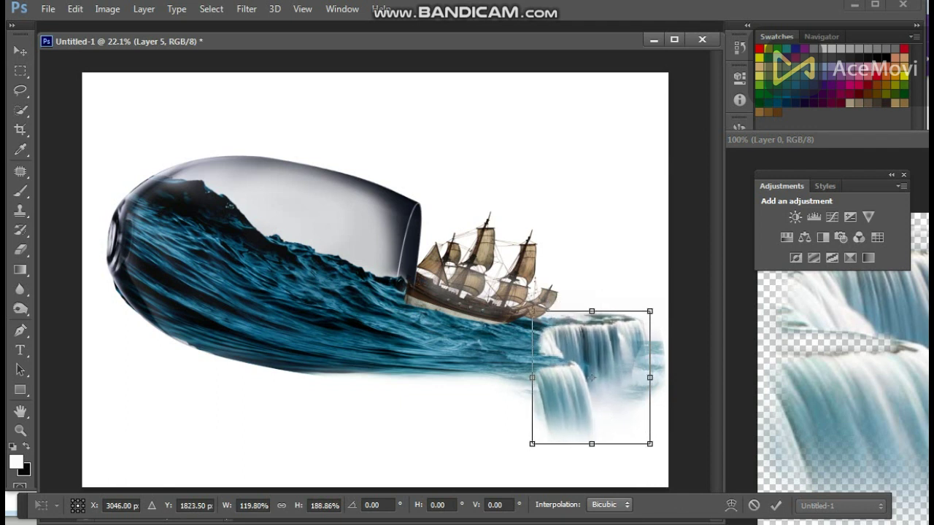
drag(650, 377, 667, 377)
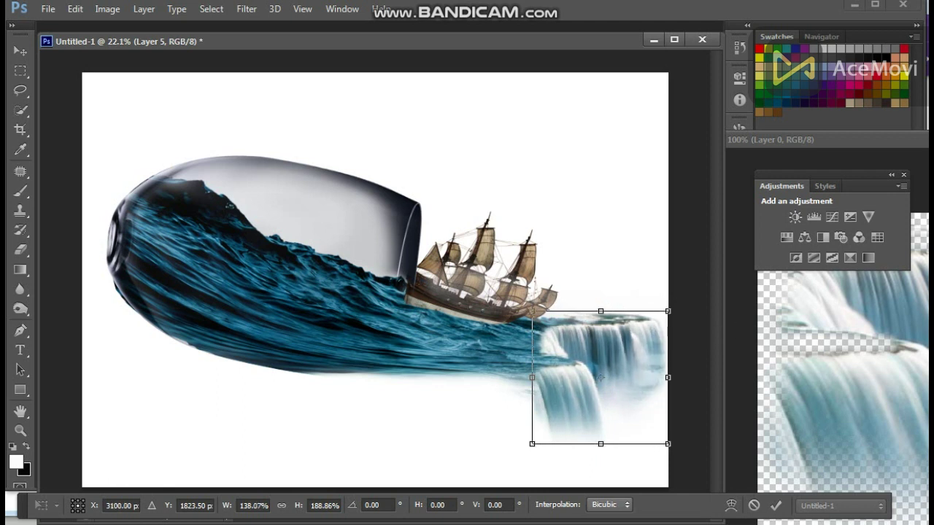
drag(601, 311, 600, 317)
drag(668, 380, 677, 380)
drag(604, 443, 604, 487)
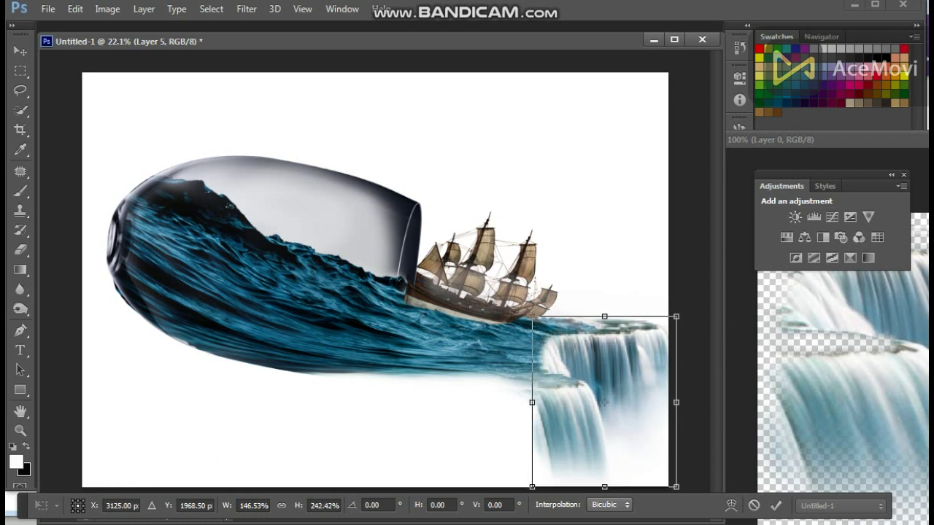
key(Return)
drag(824, 140, 152, 192)
click(636, 190)
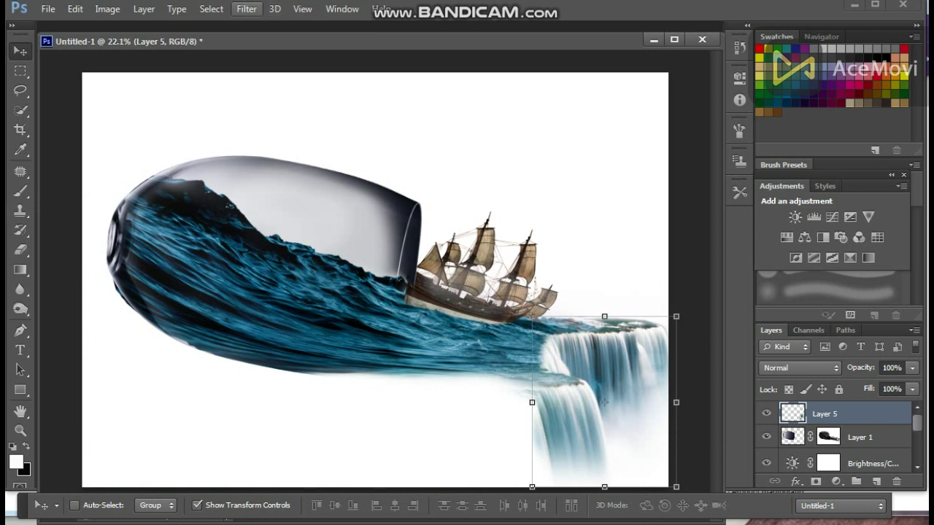
Darken the waterfall with Curves by moving the black point to input 67, output 0
key(ctrl+m)
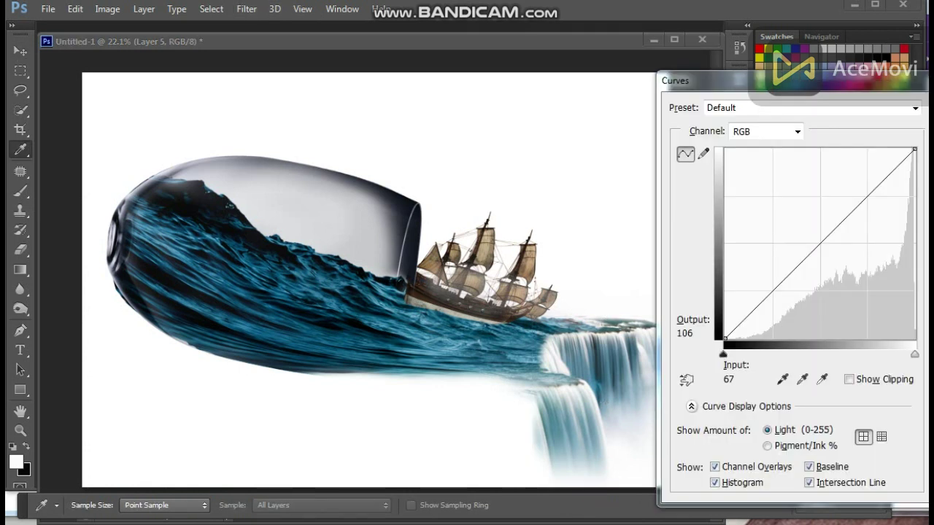
drag(723, 353, 774, 353)
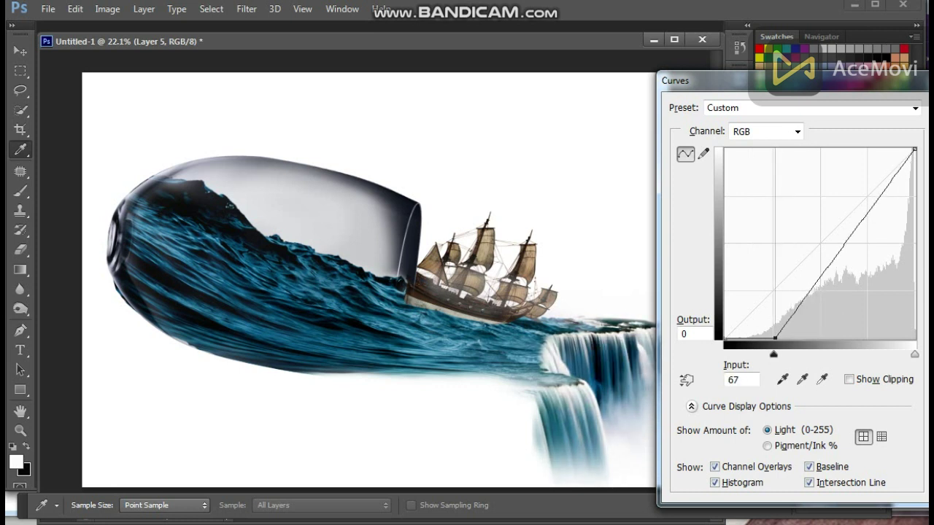
key(Return)
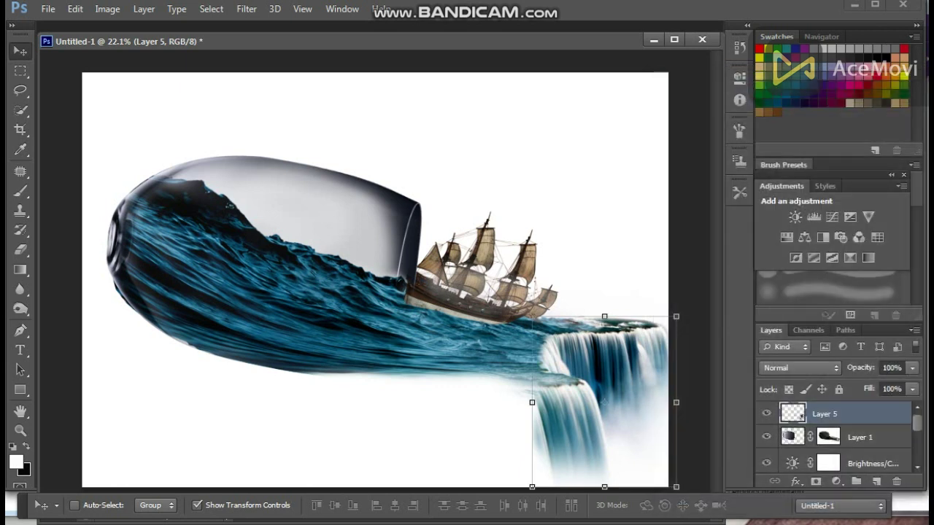
Narrow the glass layer to 99.49% width and move it above the waterfall layer
scroll(375, 272, down, 3)
scroll(375, 272, up, 4)
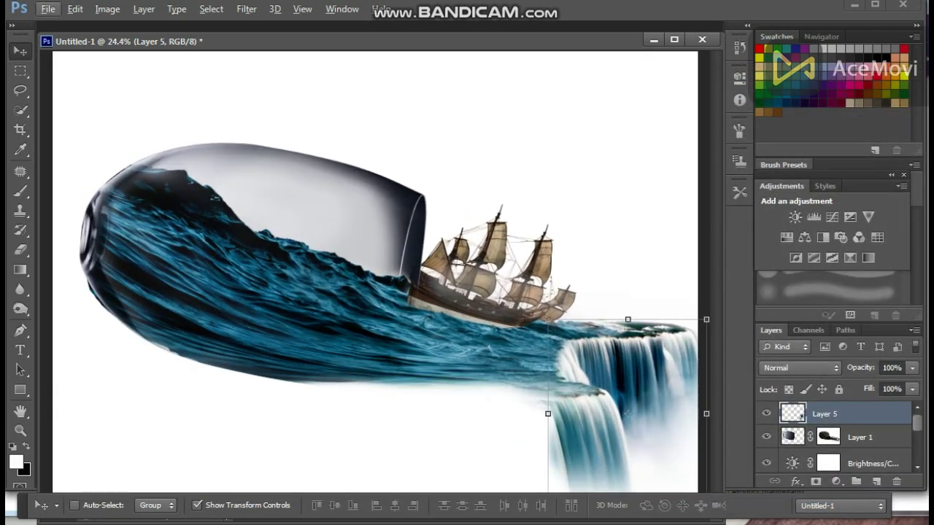
right_click(478, 272)
click(521, 285)
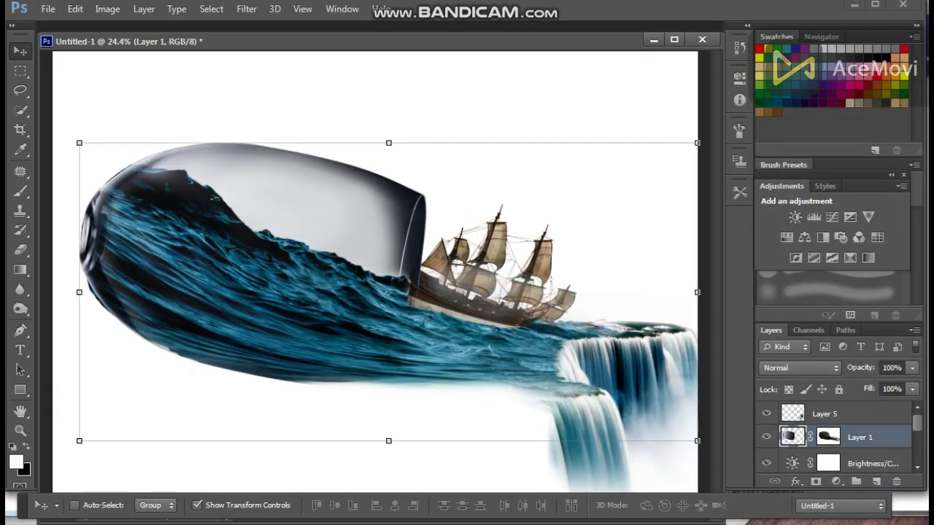
drag(698, 292, 694, 292)
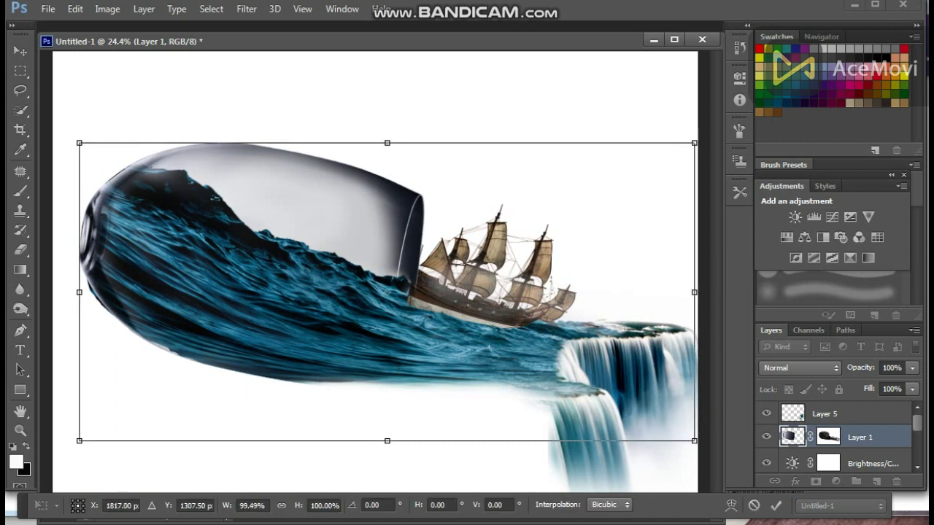
key(Return)
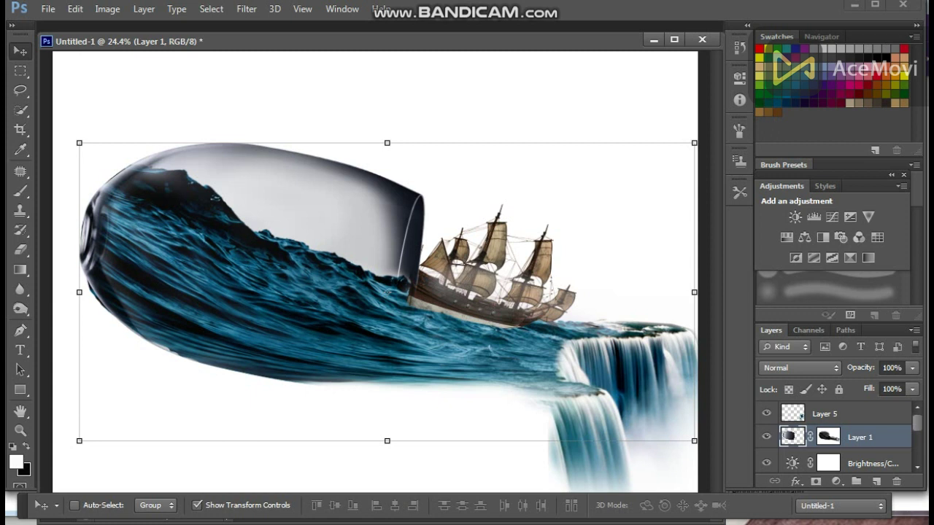
drag(861, 437, 861, 407)
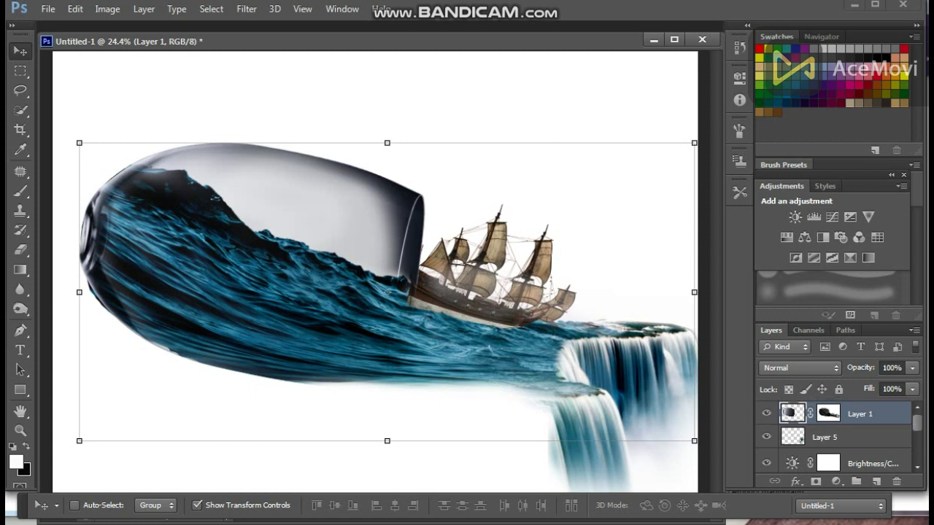
drag(487, 224, 482, 219)
key(ctrl+z)
right_click(456, 270)
click(495, 280)
scroll(375, 272, down, 3)
scroll(375, 272, up, 2)
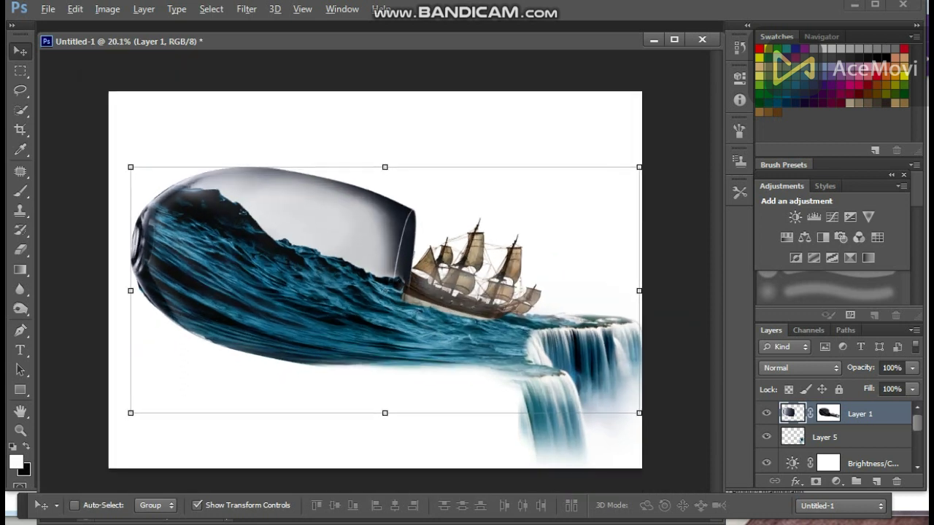
right_click(441, 264)
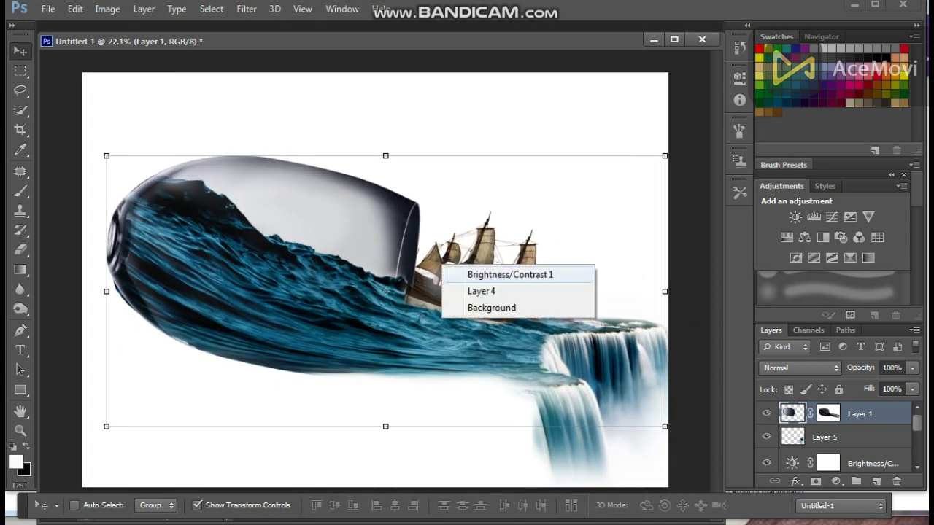
click(475, 274)
right_click(464, 268)
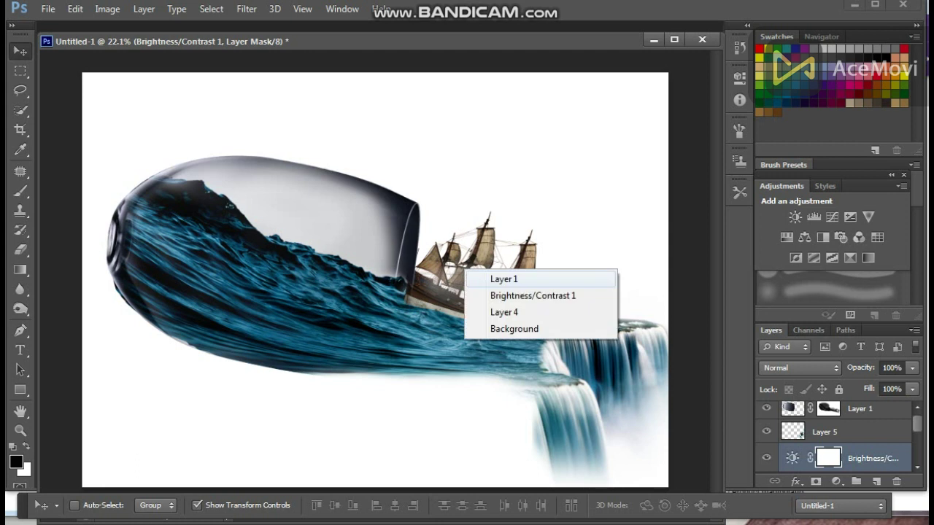
click(485, 278)
drag(485, 278, 489, 272)
key(ctrl+z)
Select the ship layer, stretch it to 104.75% width and 97.91% height, lower it slightly onto the water and apply the transform
scroll(489, 273, down, 2)
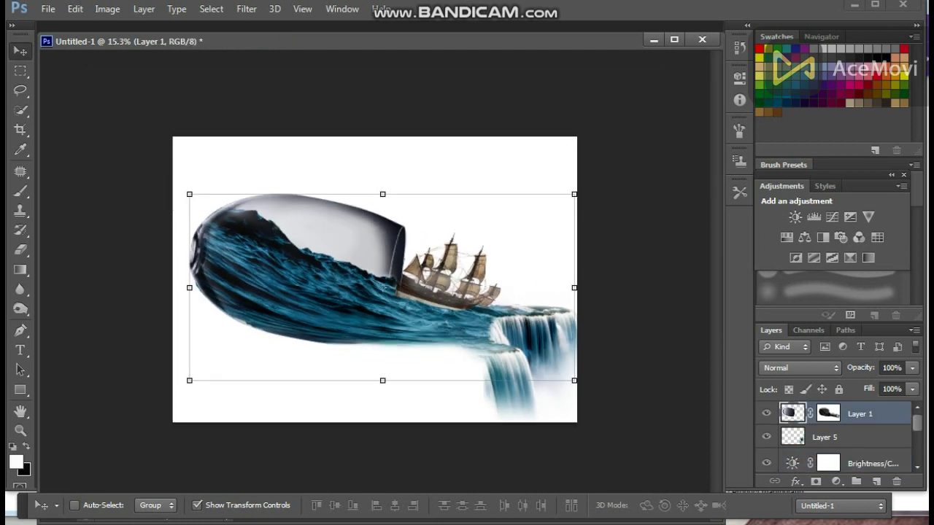
scroll(835, 435, down, 1)
scroll(836, 436, down, 2)
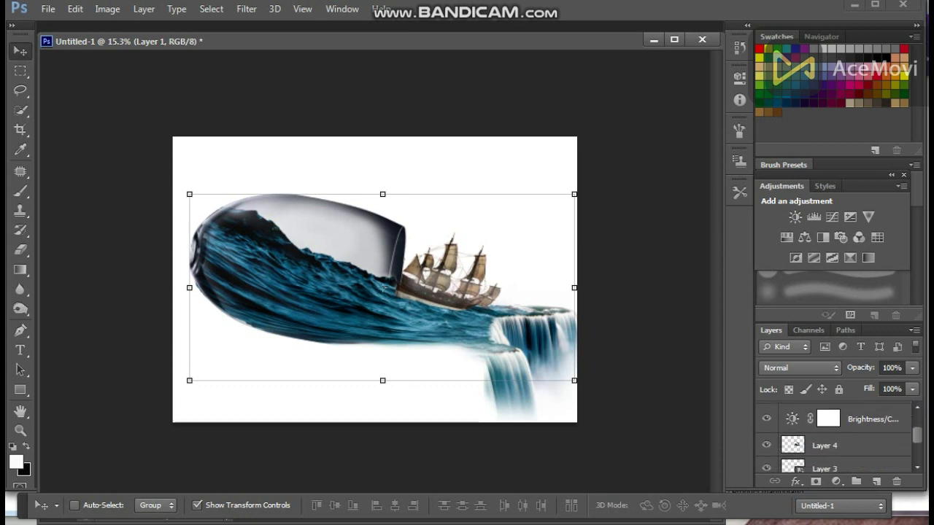
click(835, 442)
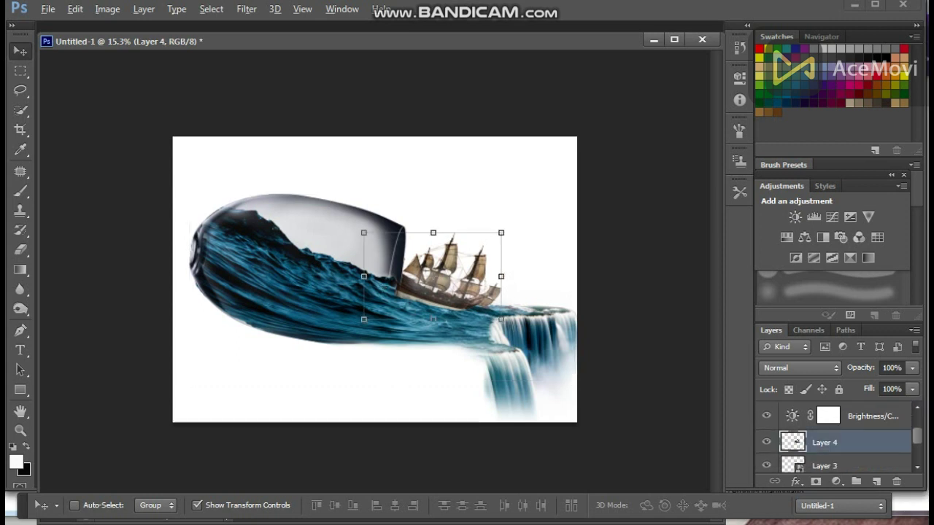
scroll(374, 281, up, 5)
drag(357, 274, 346, 274)
mouse_move(458, 265)
mouse_down()
mouse_move(446, 264)
mouse_move(449, 272)
mouse_up()
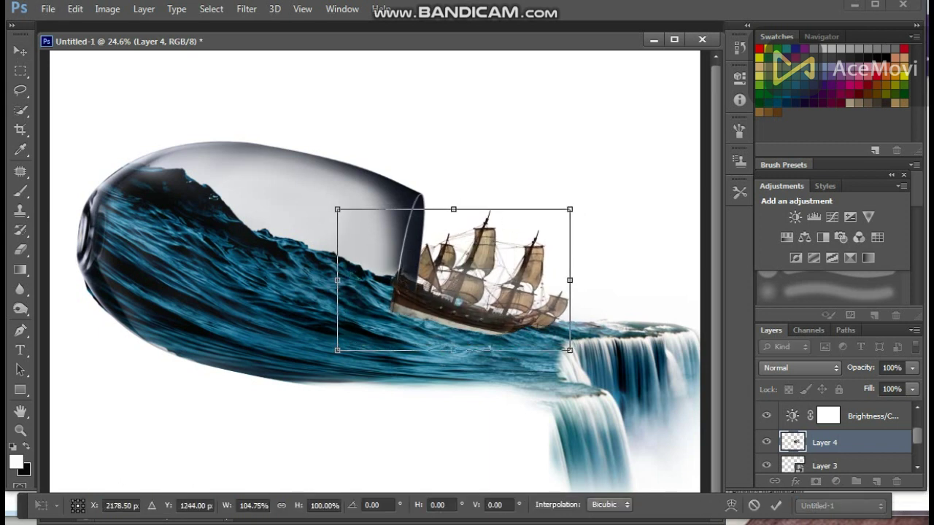
drag(453, 210, 453, 212)
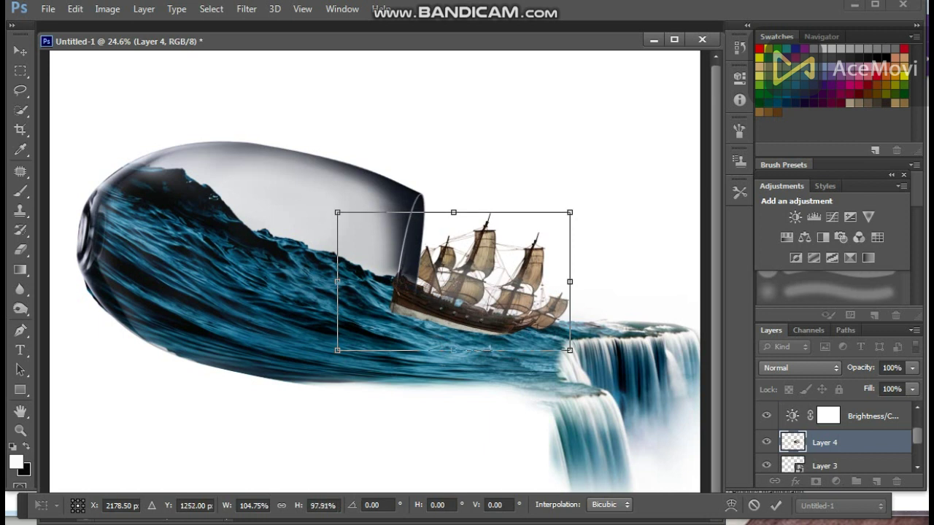
key(Return)
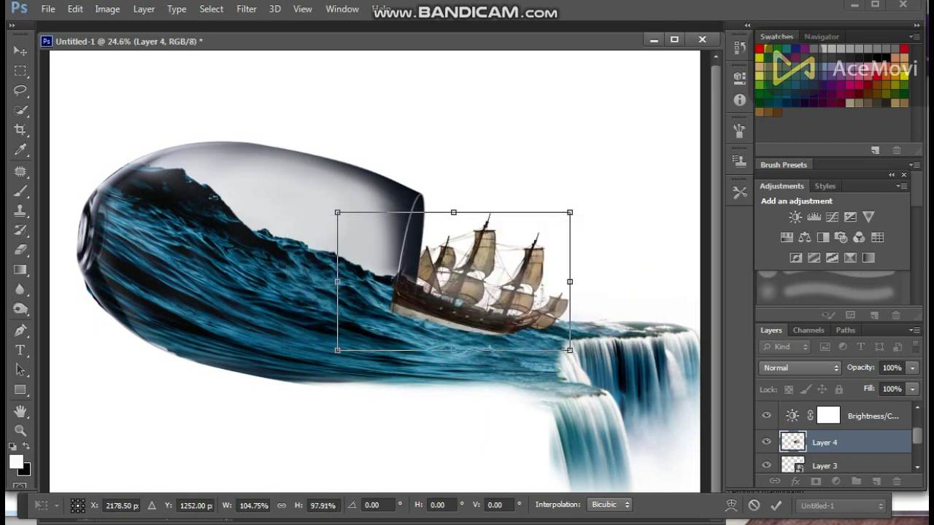
key(Return)
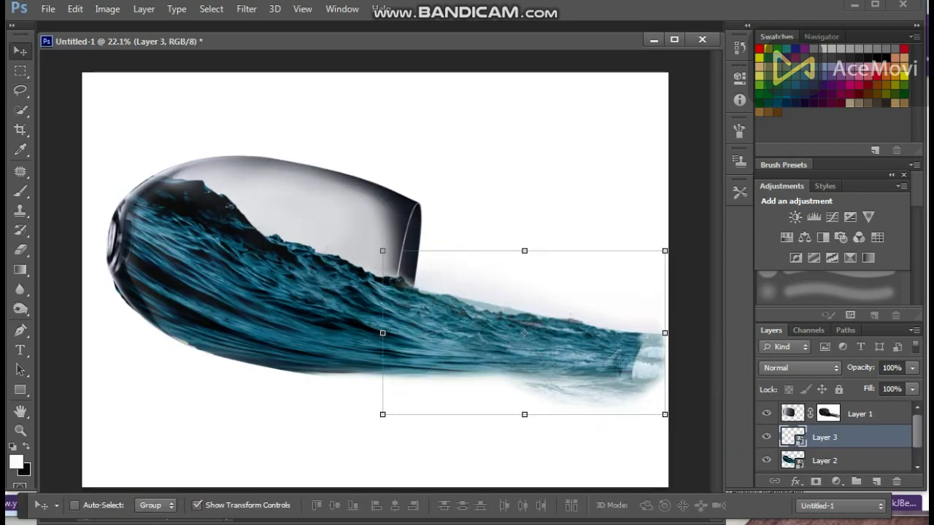
Squash the sea extension on Layer 3 to 99.97% width and 96.91% height, and apply the transform
drag(524, 251, 524, 259)
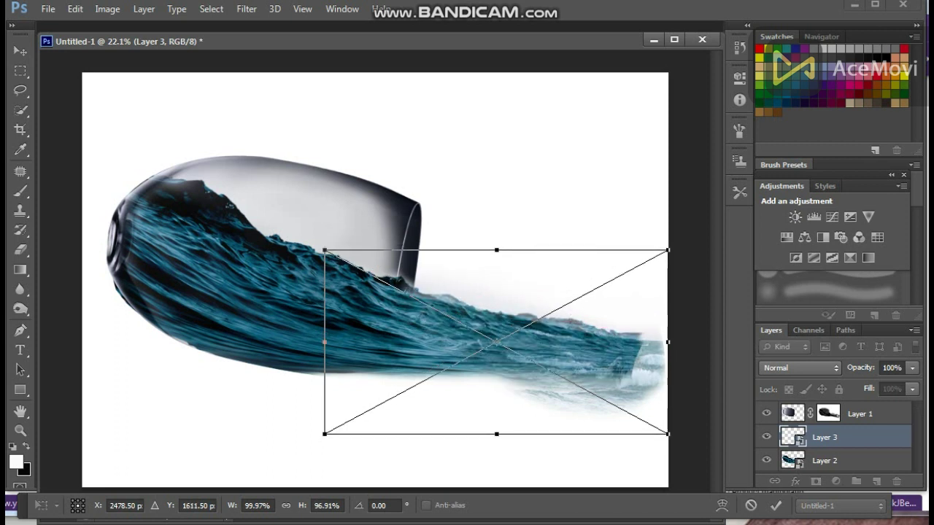
key(Return)
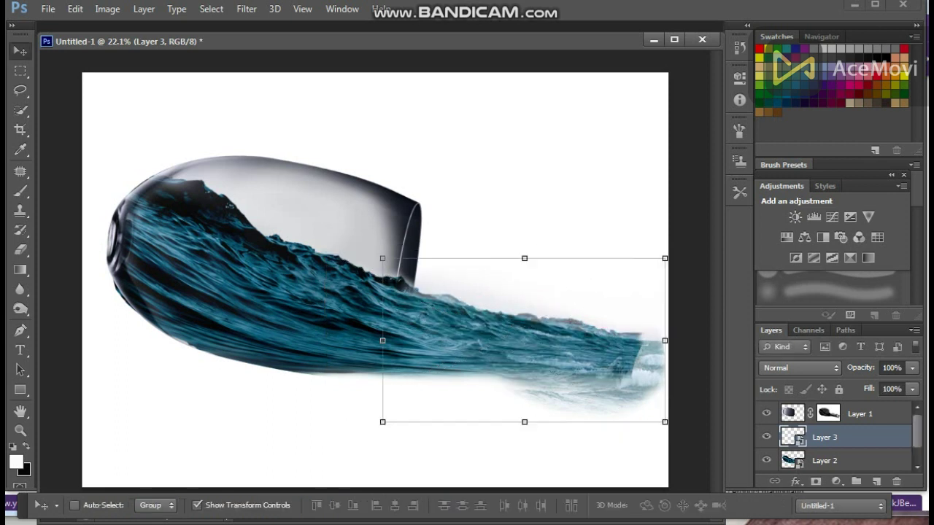